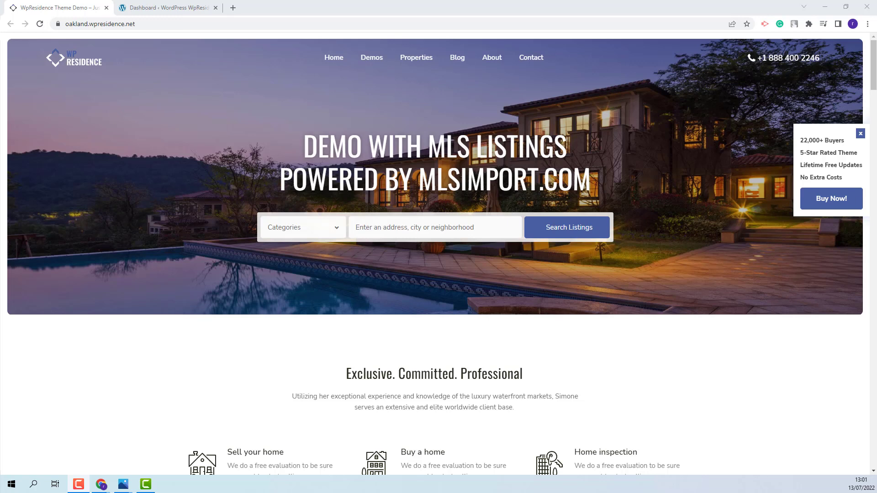
- Paste the theme's purchase code into the license field and validate it to activate WpResidence
key("ctrl+Tab")
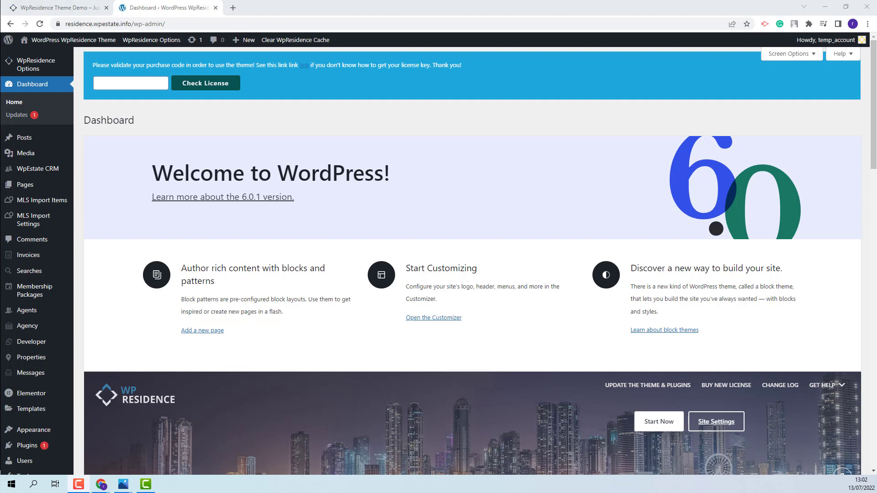
left_click(115, 85)
key("ctrl+v")
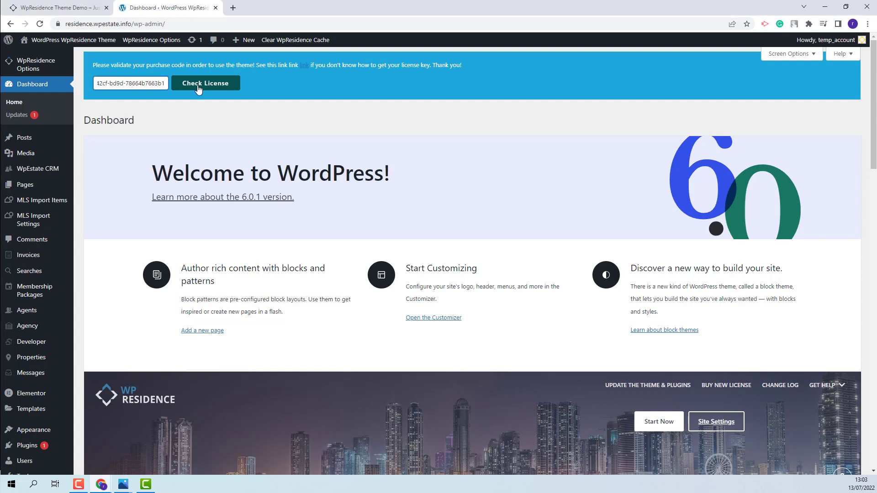
left_click(199, 87)
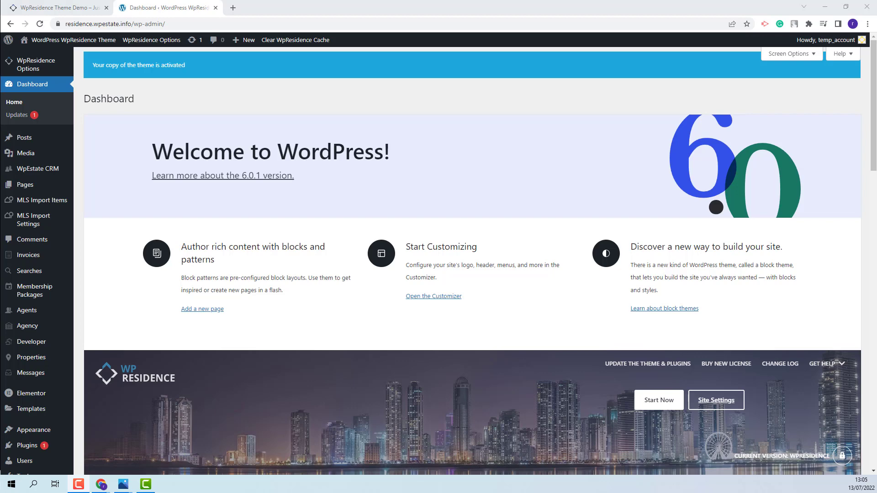
- Install and activate the SVG Support plugin from Add New Plugins
left_click(27, 445)
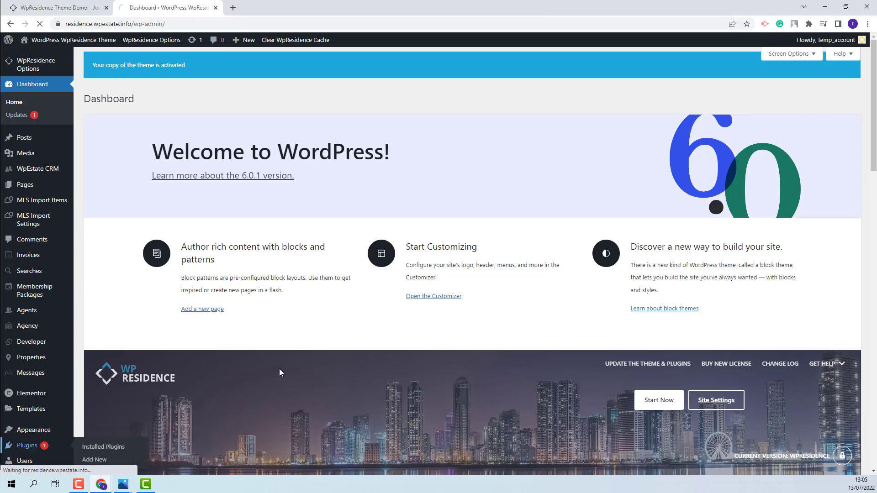
left_click(132, 67)
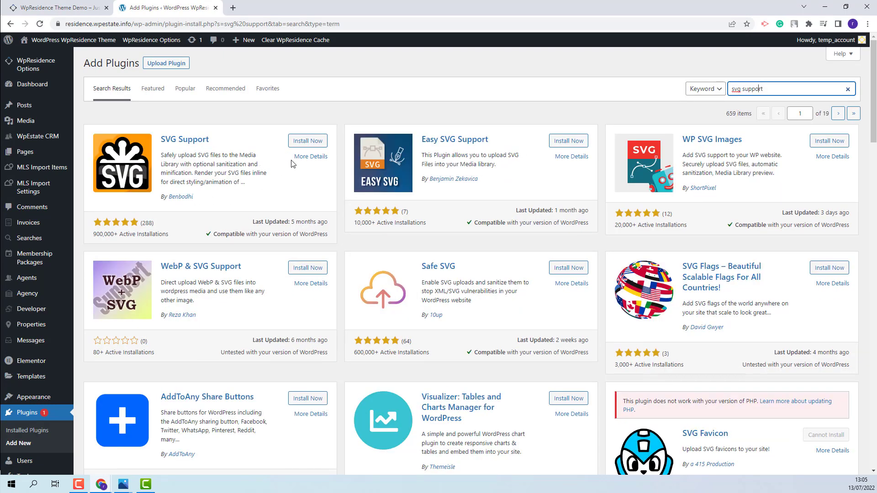
left_click(295, 142)
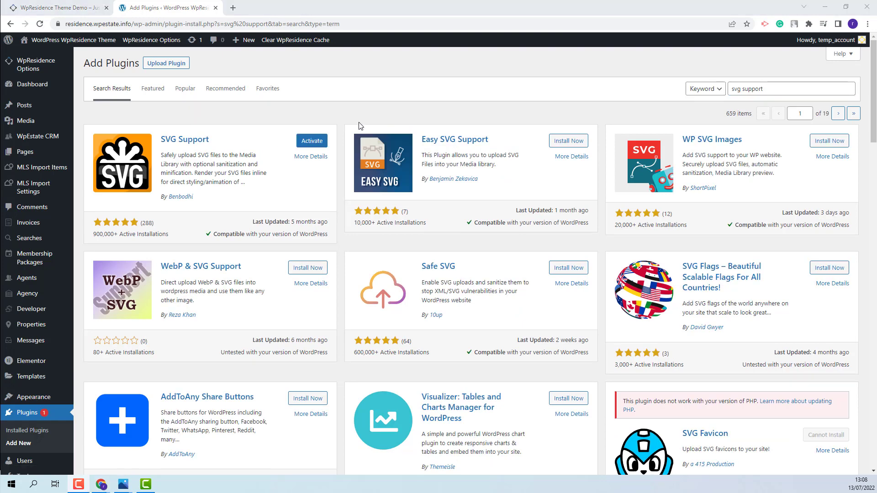
left_click(319, 146)
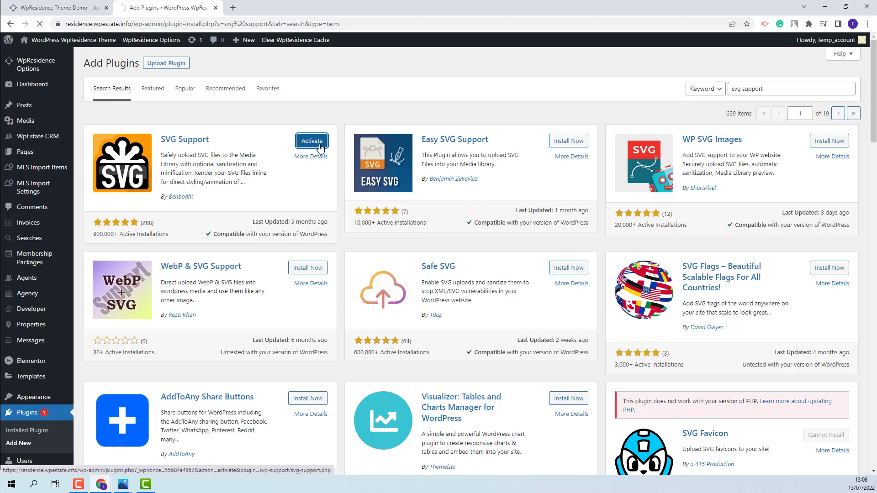
- In SVG Support settings, tick Restrict to Administrators and save the changes
scroll(320, 148, "down", 6)
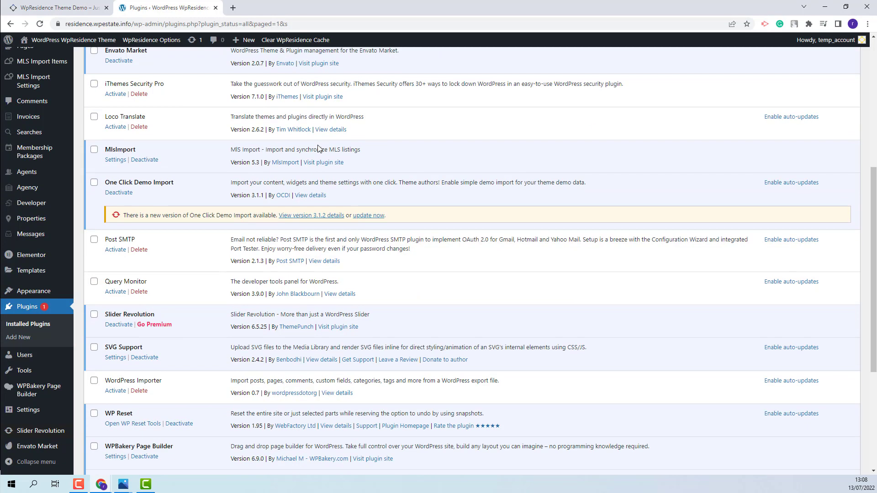
left_click(116, 358)
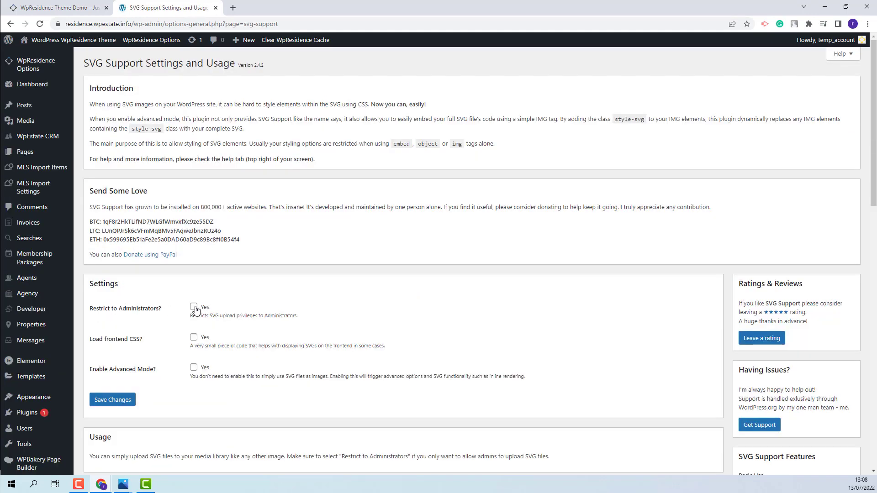
left_click(194, 307)
left_click(130, 400)
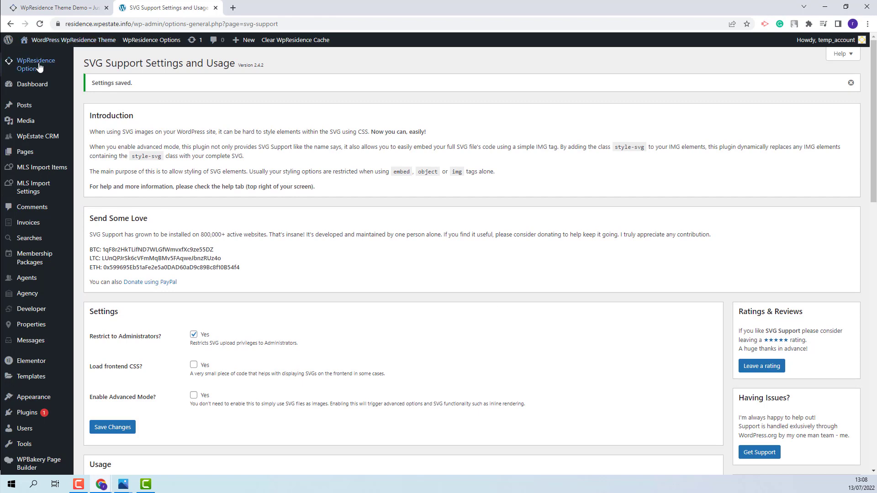
mouse_move(39, 67)
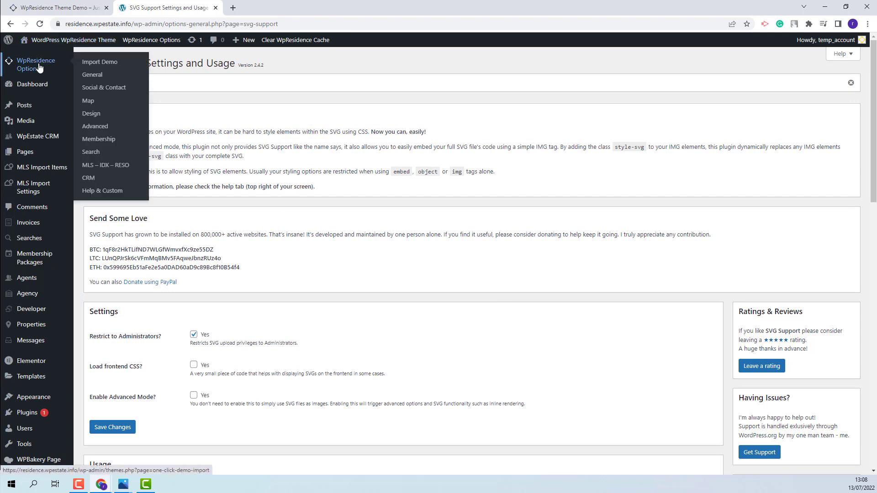
- Import the Oakland demo with MLS listings and view the resulting live homepage
left_click(101, 66)
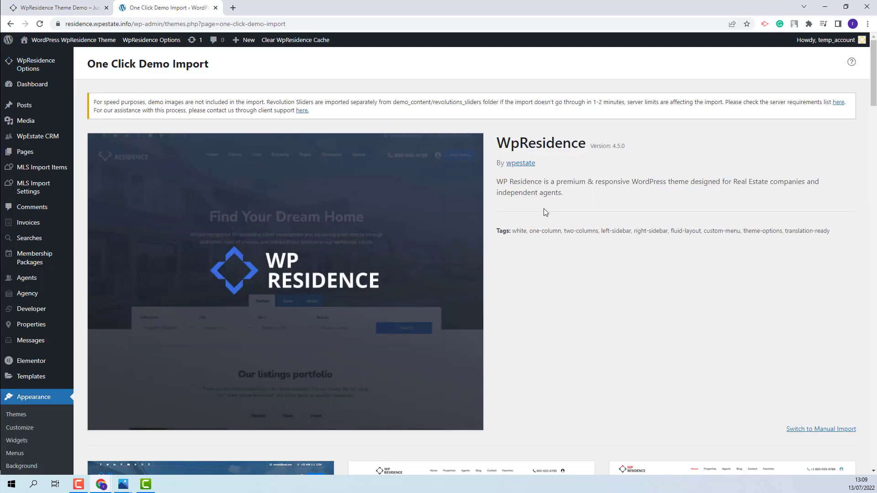
scroll(545, 212, "down", 7)
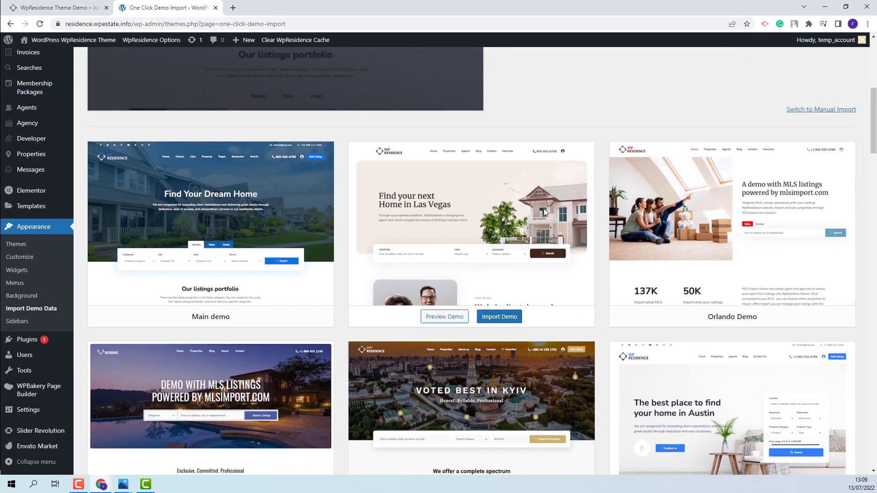
scroll(544, 212, "down", 3)
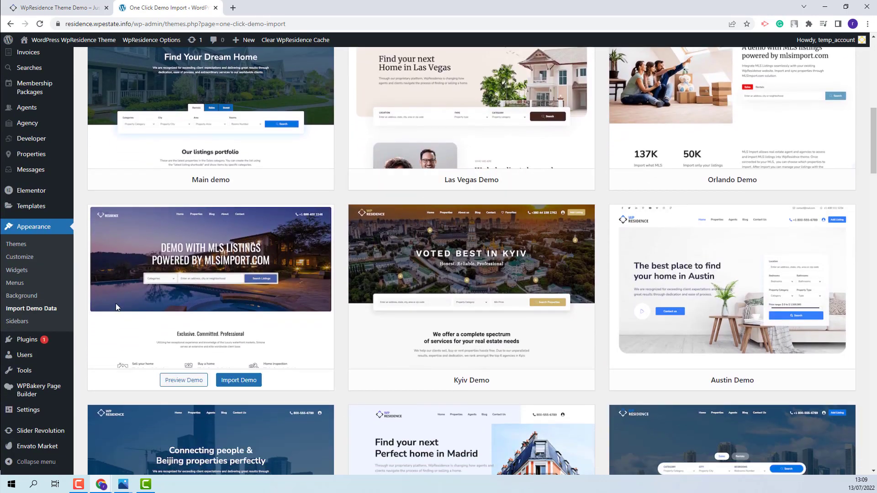
left_click(243, 384)
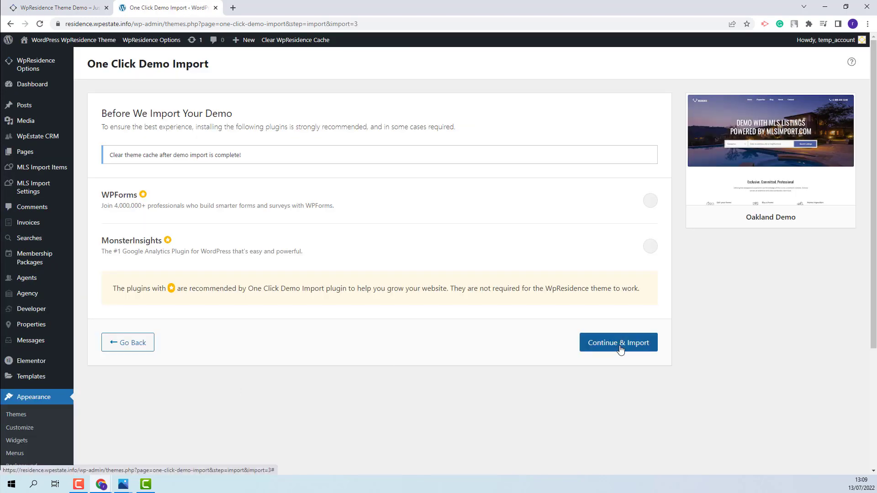
left_click(620, 350)
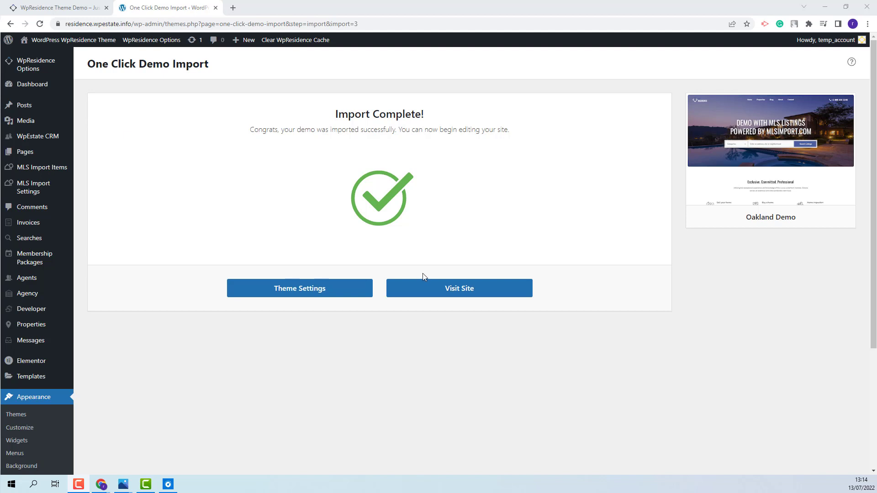
left_click(461, 298)
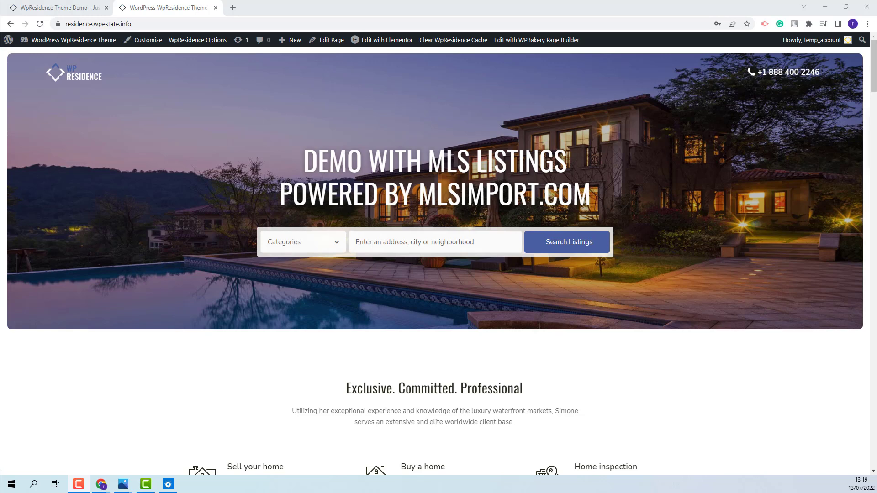
- Scroll the homepage from the hero banner down to the MLS Imported Properties listings
scroll(721, 297, "down", 15)
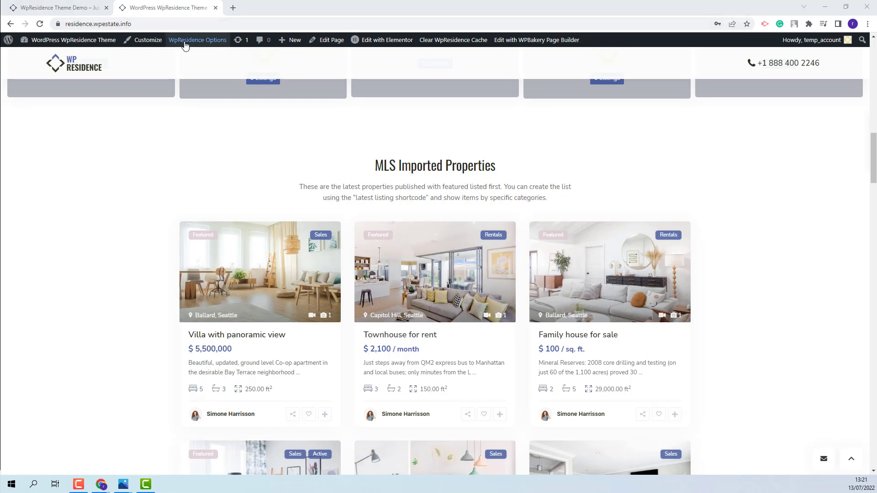
right_click(185, 44)
- Open WpResidence Options in a new tab and switch the map system to Google Maps
left_click(215, 50)
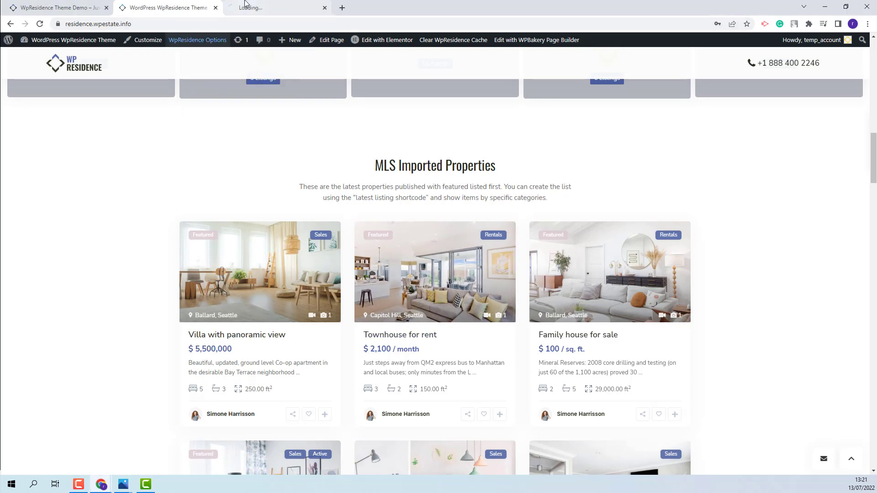
left_click(277, 8)
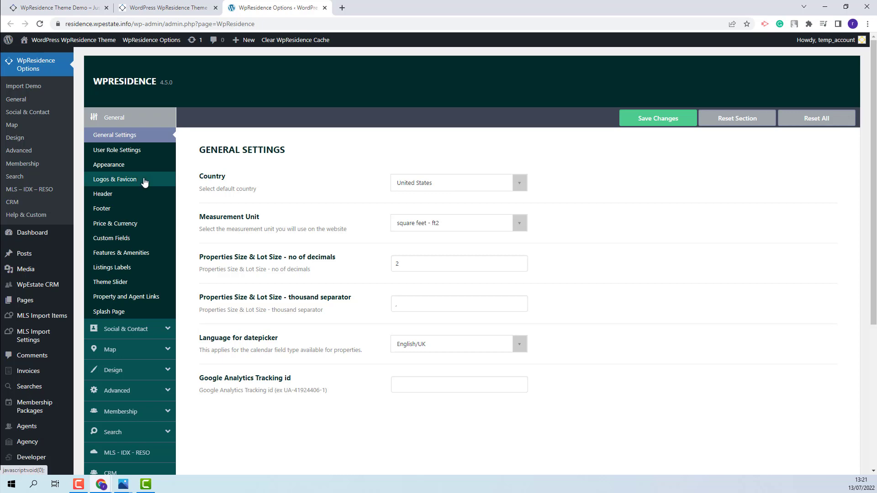
left_click(115, 179)
scroll(478, 218, "down", 9)
scroll(479, 221, "up", 10)
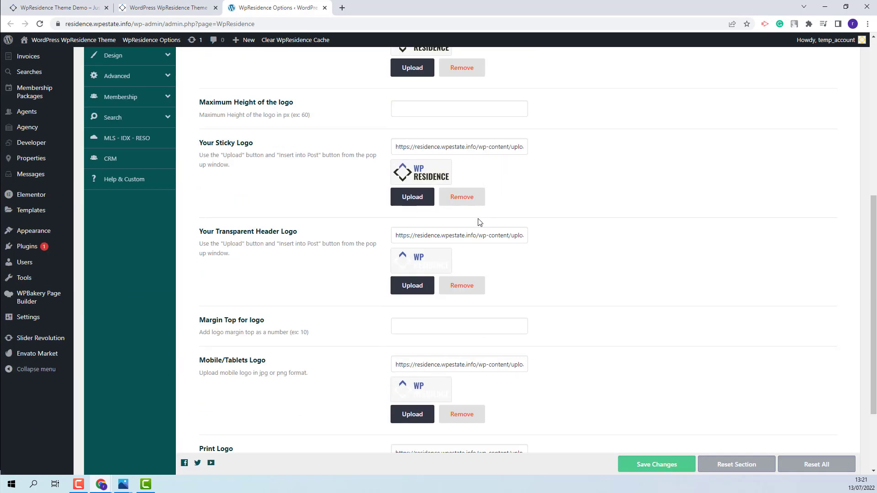
left_click(130, 356)
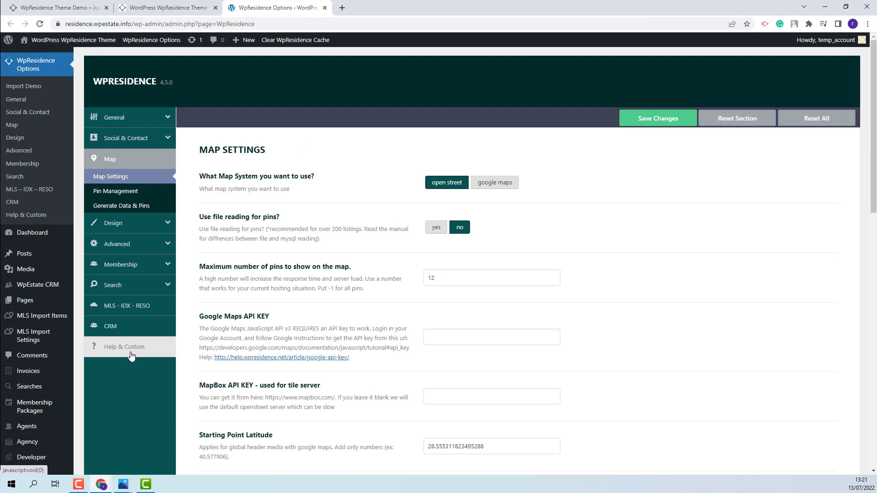
left_click(493, 183)
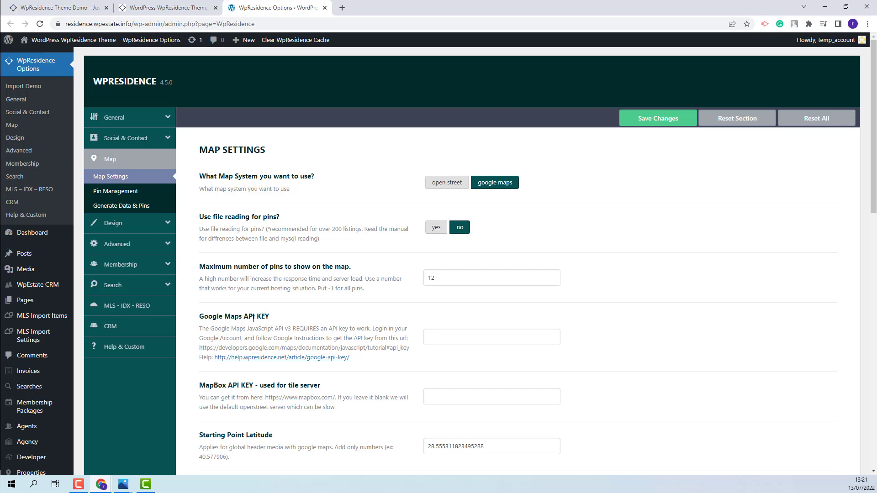
left_click(474, 338)
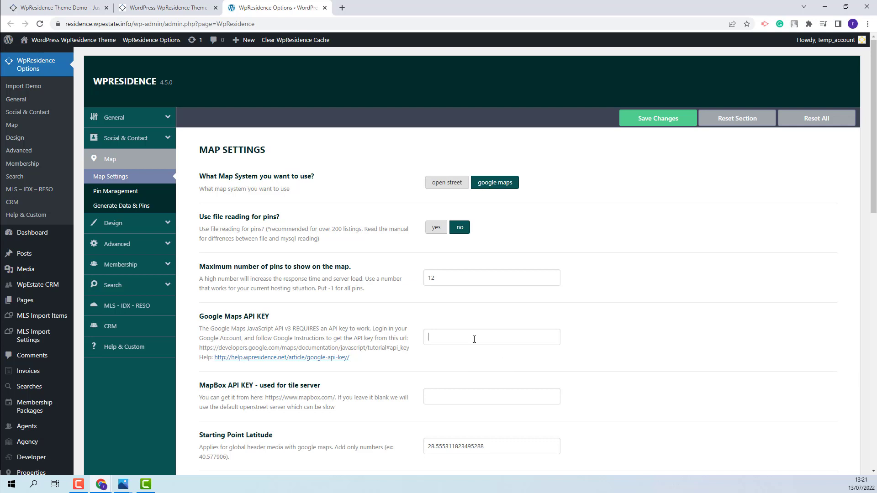
- Review the Stripe and WooCommerce settings, then the Advanced Search Form (Type 5, price 0–1500000)
left_click(121, 265)
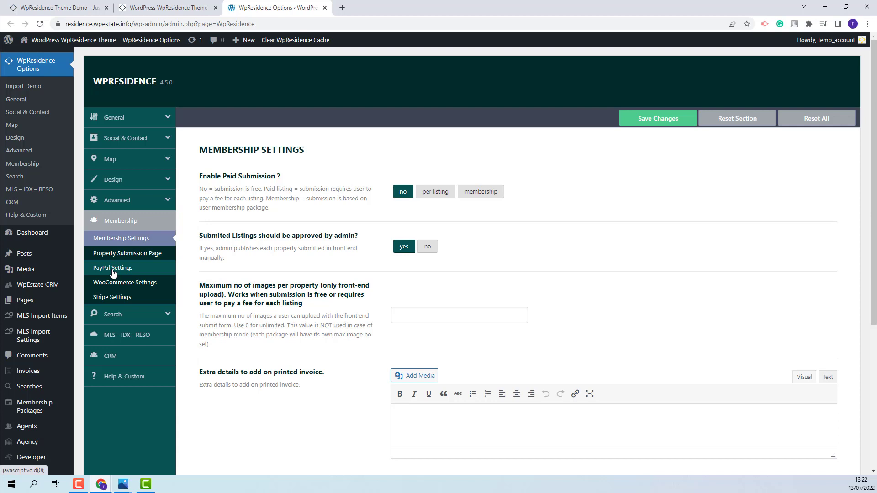
left_click(112, 297)
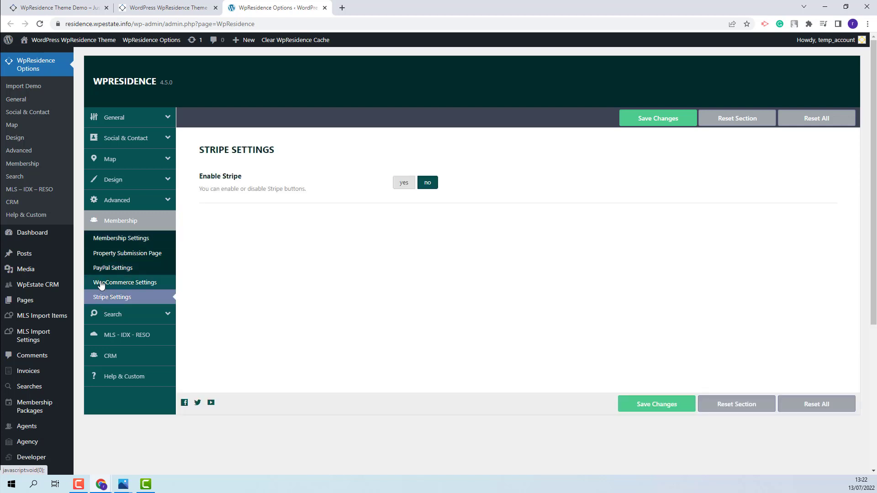
left_click(101, 283)
left_click(113, 314)
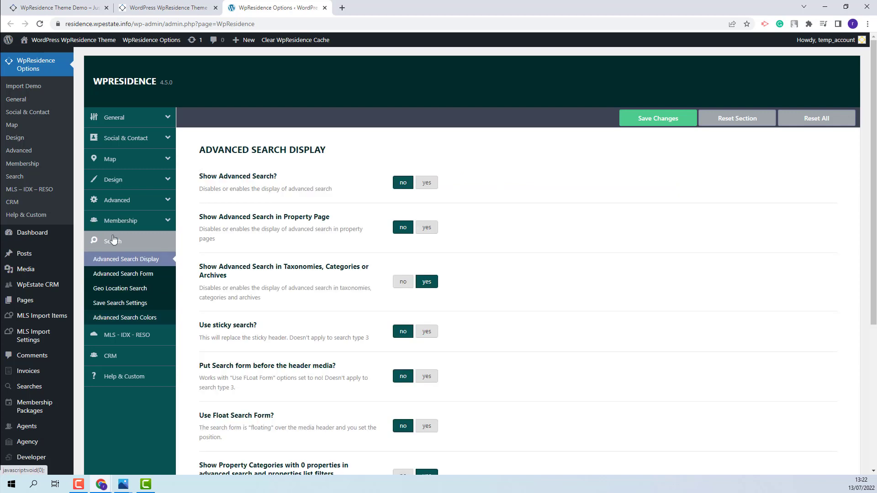
left_click(127, 274)
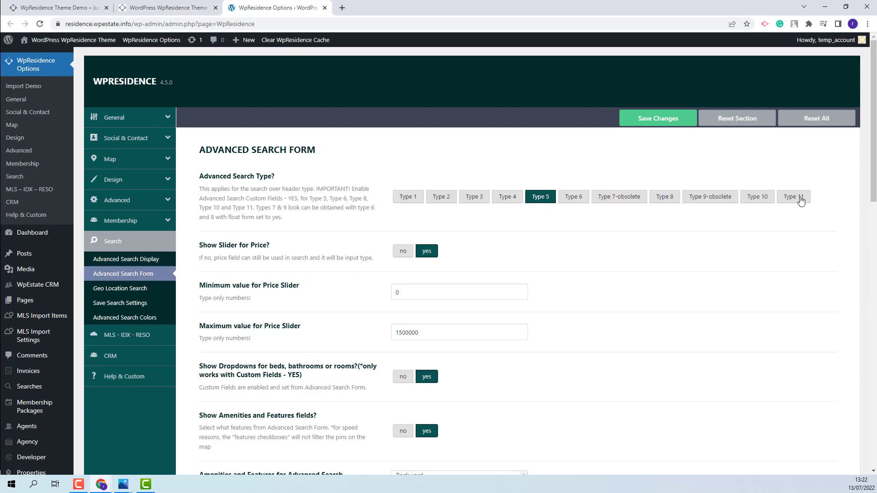
scroll(350, 294, "down", 2)
scroll(349, 294, "down", 8)
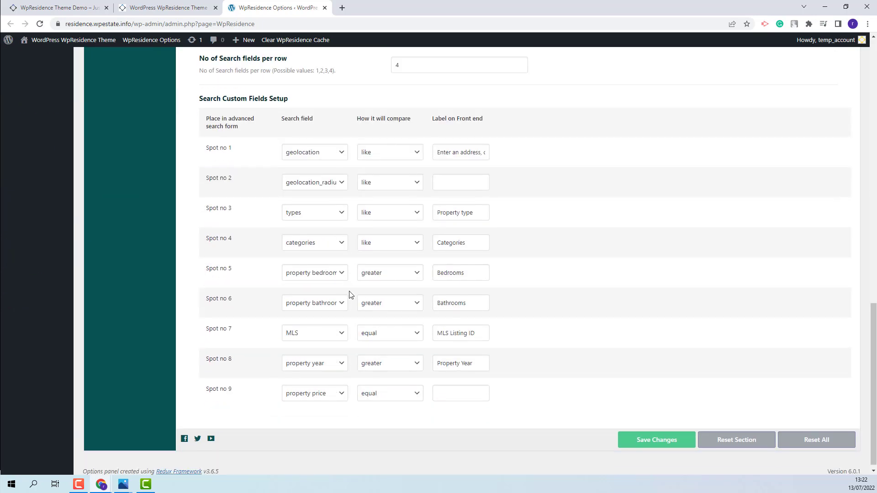
scroll(354, 293, "up", 12)
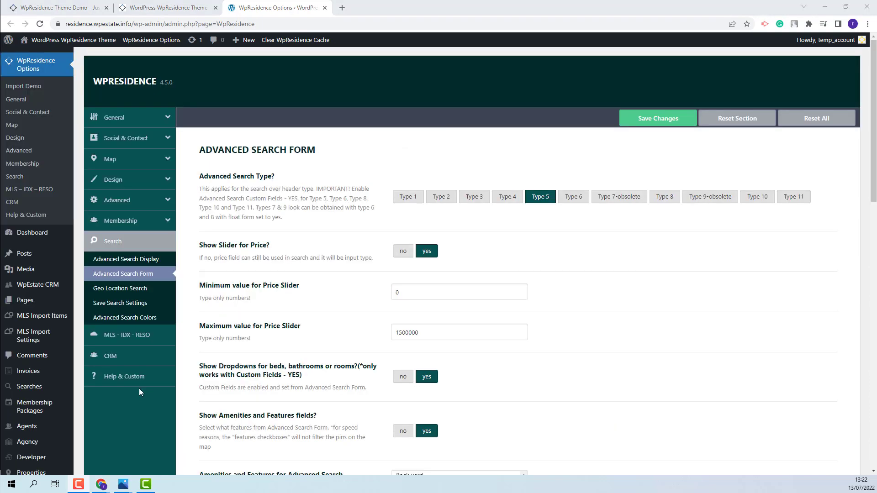
scroll(63, 345, "down", 5)
- Save Post name permalinks, then scroll the homepage to Featured Neighborhoods
mouse_move(69, 405)
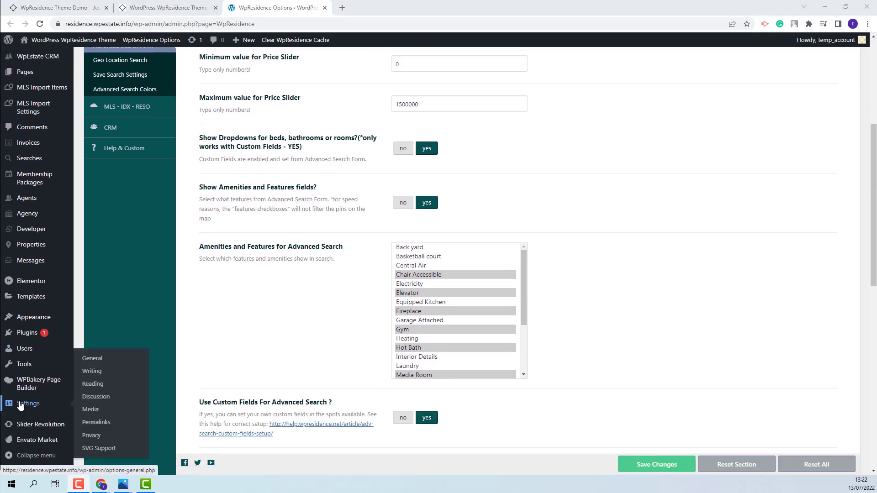
left_click(94, 423)
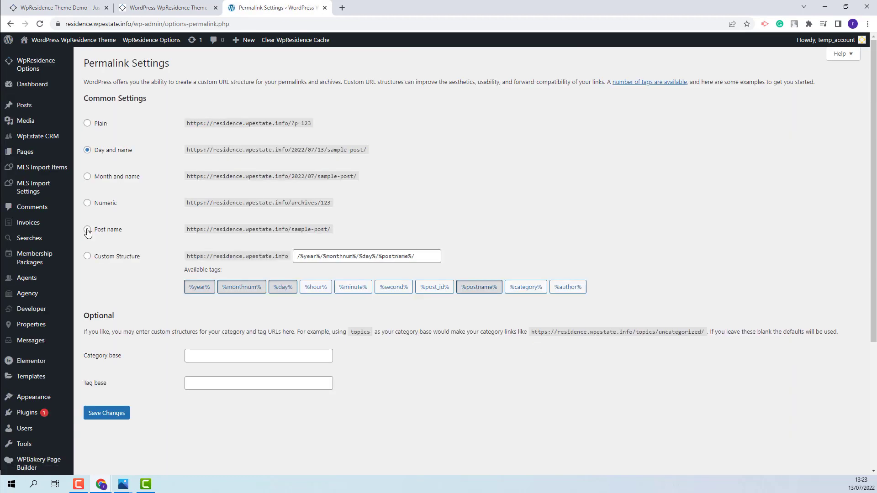
left_click(87, 230)
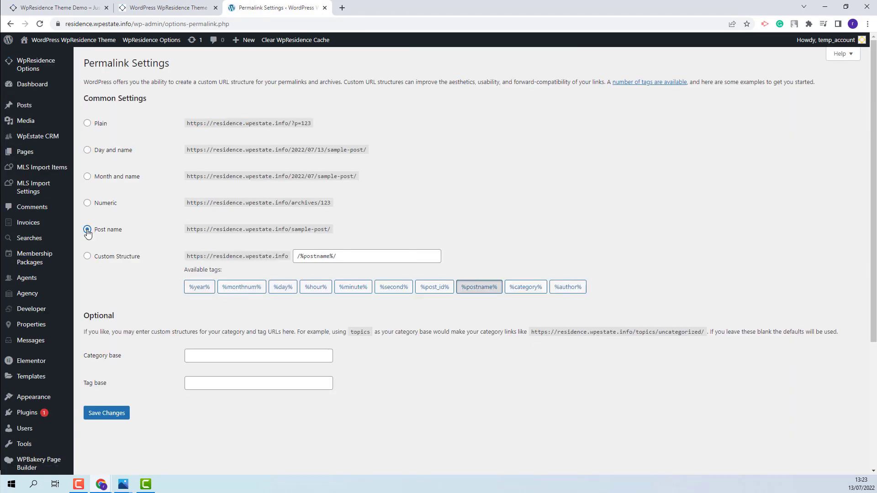
left_click(118, 415)
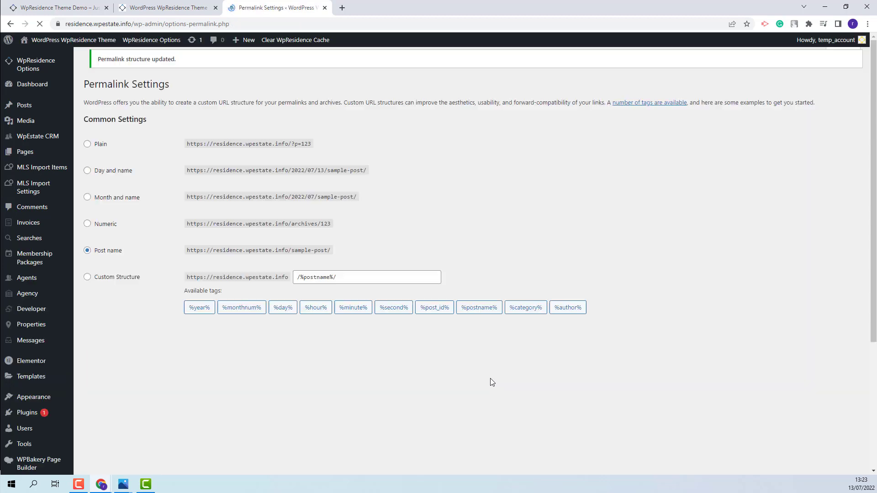
key("ctrl+shift+Tab")
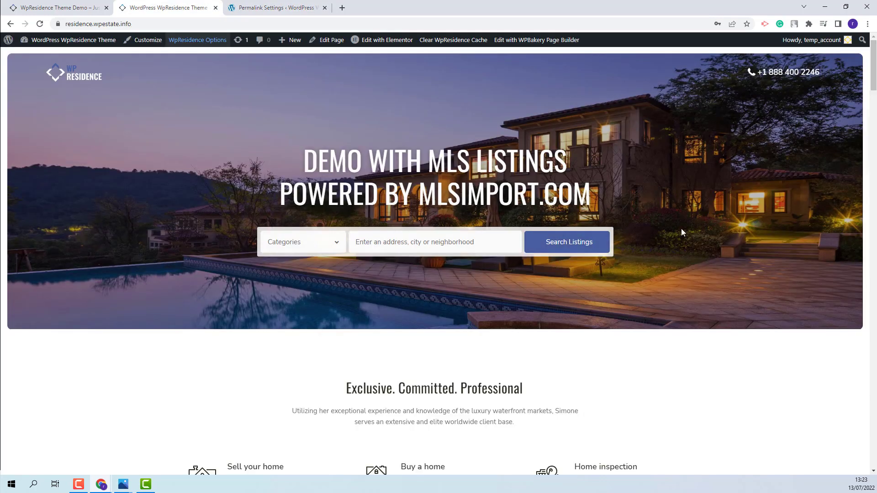
scroll(682, 230, "down", 10)
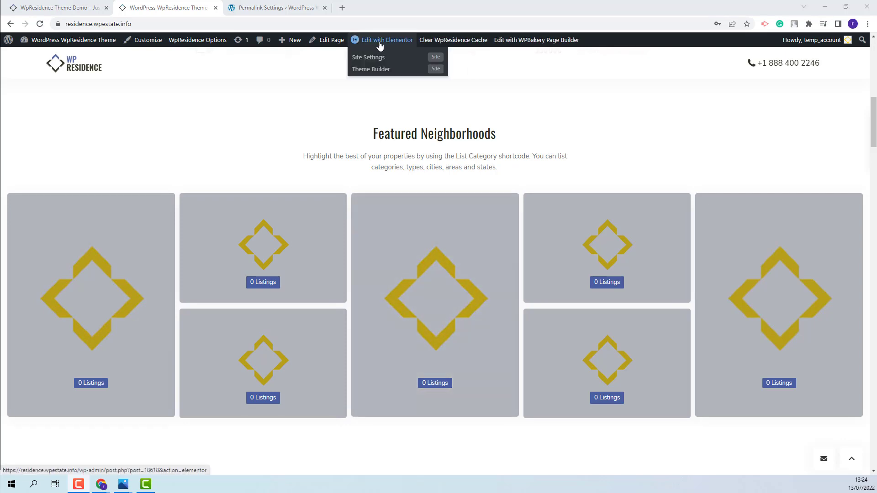
- Open the homepage in Elementor and assign Apartments and Ballard to the first two neighborhood cards
right_click(379, 44)
left_click(425, 49)
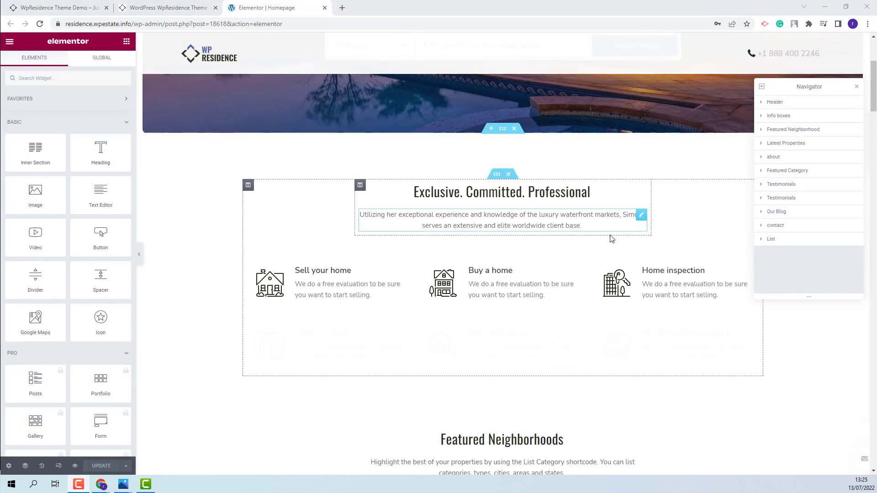
scroll(611, 239, "down", 8)
left_click(246, 208)
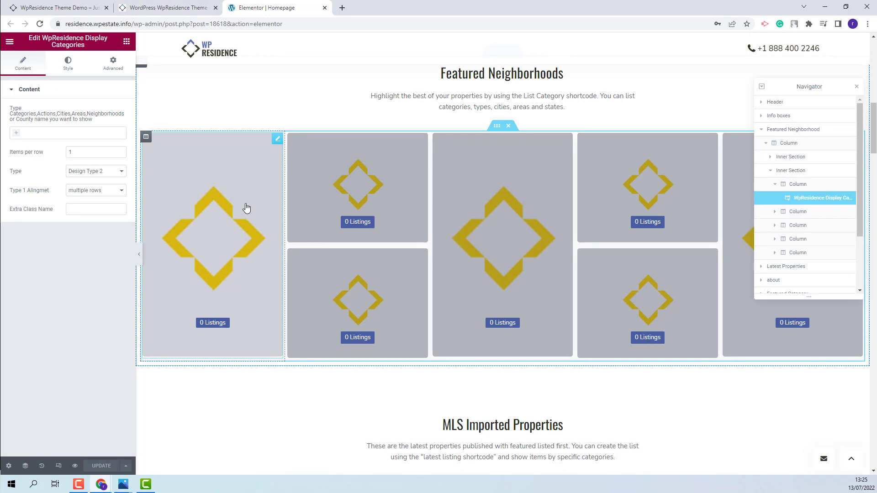
left_click(17, 137)
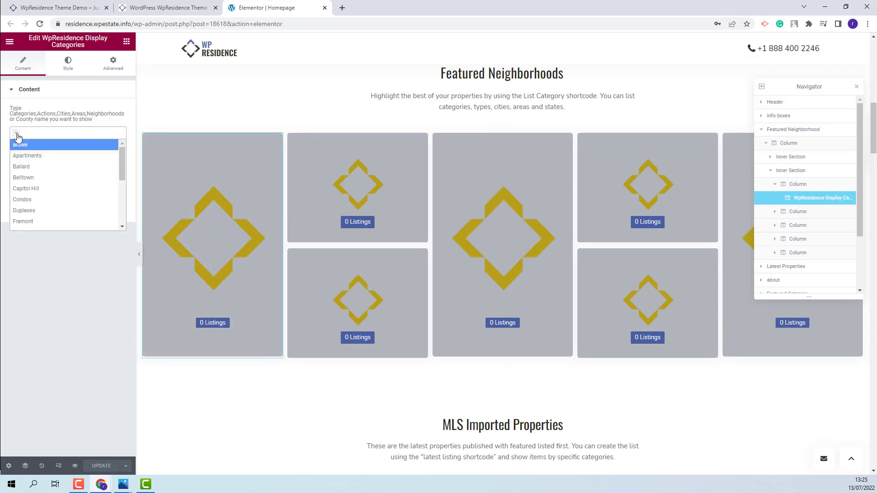
left_click(25, 154)
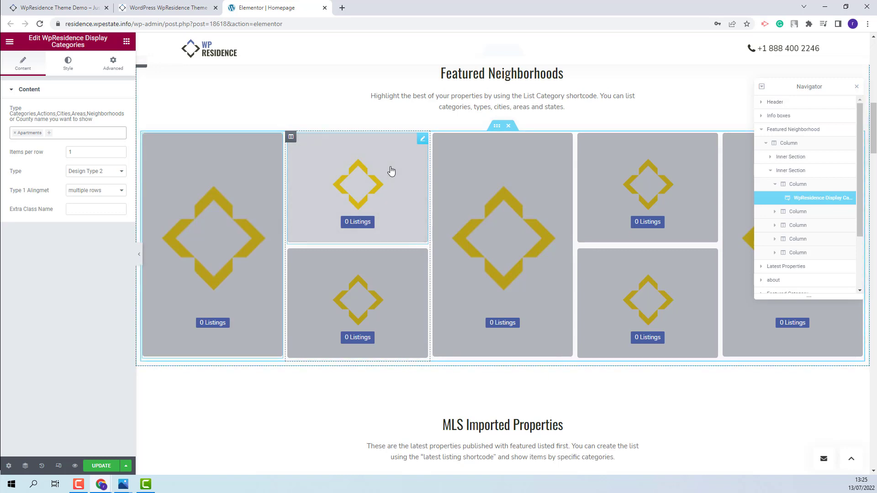
left_click(391, 171)
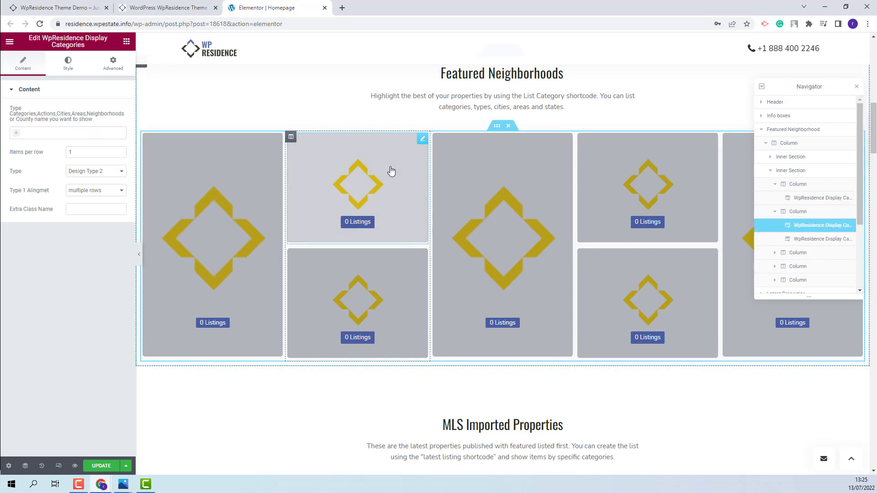
left_click(18, 137)
left_click(28, 167)
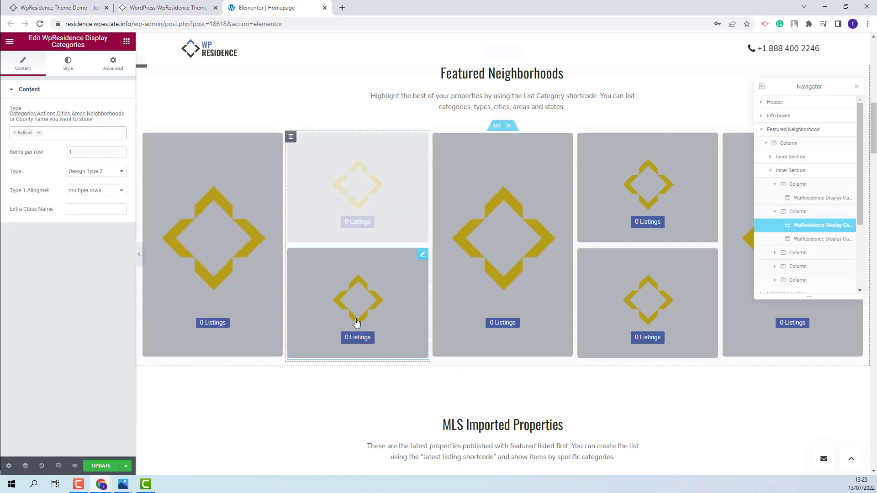
- Assign Belltown, Capitol Hill and Duplexes to the remaining cards and update the page
left_click(357, 322)
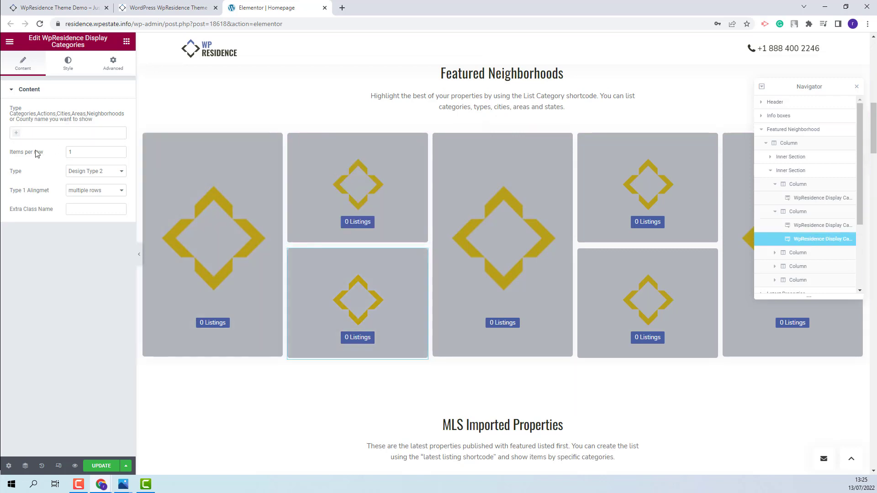
left_click(18, 133)
left_click(27, 176)
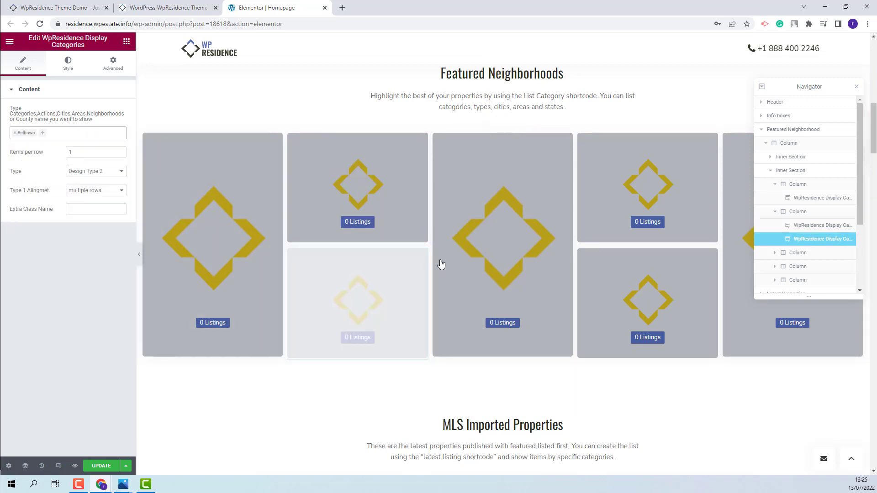
left_click(471, 217)
left_click(55, 133)
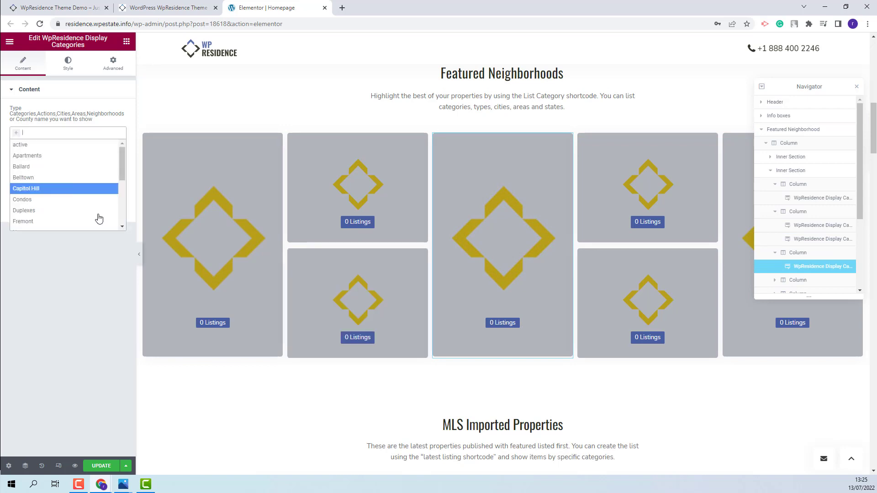
left_click(43, 189)
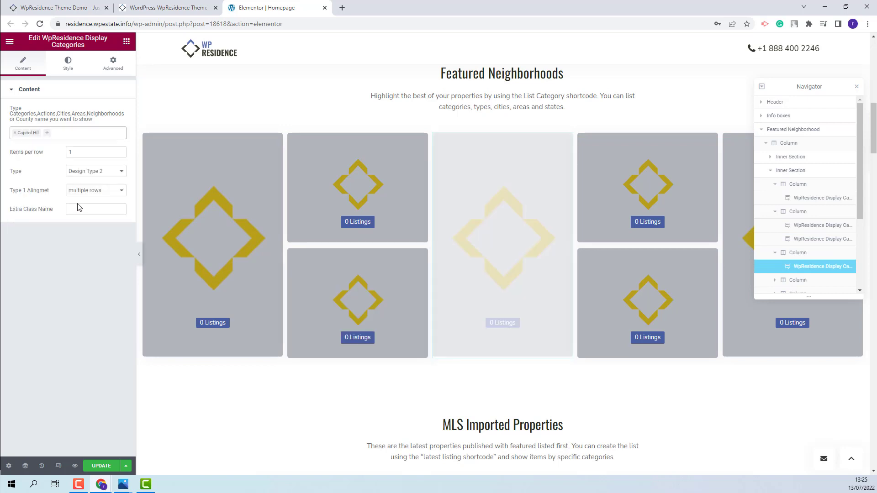
left_click(667, 279)
left_click(17, 134)
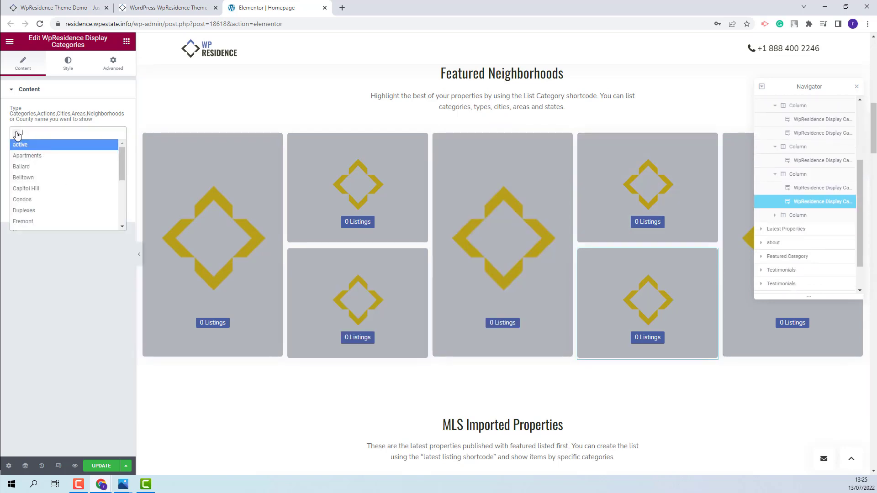
left_click(27, 210)
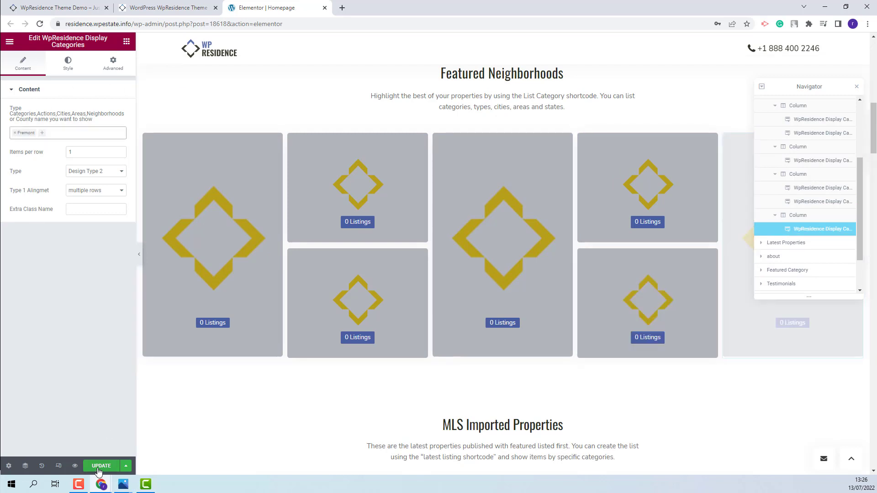
left_click(236, 262)
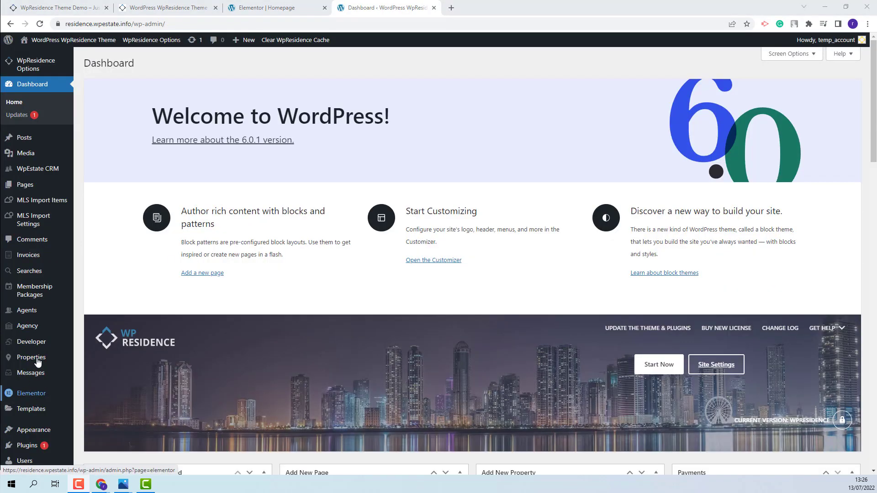
- Upload city2.jpg as the Apartments category's featured image, then reload the homepage to check its tile
mouse_move(33, 360)
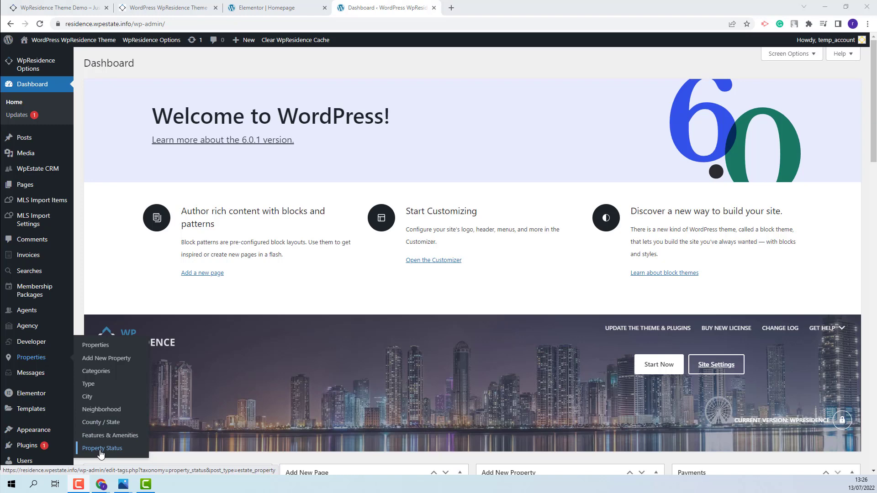
left_click(105, 373)
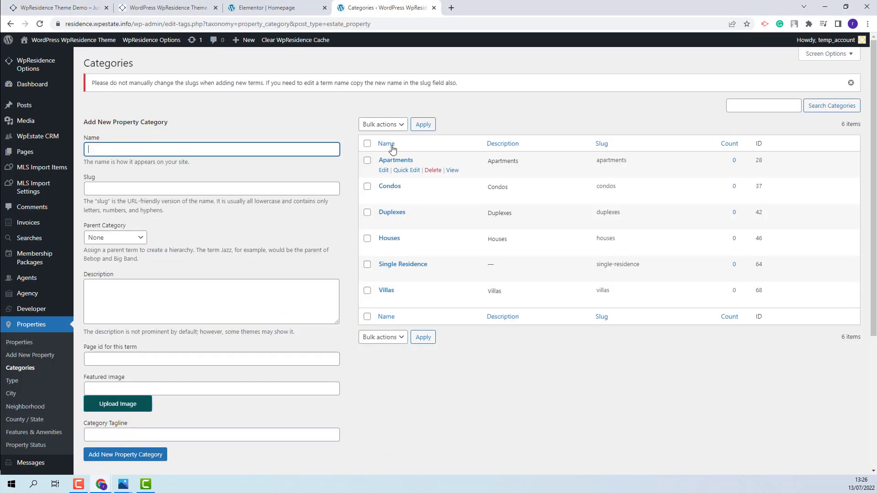
left_click(383, 170)
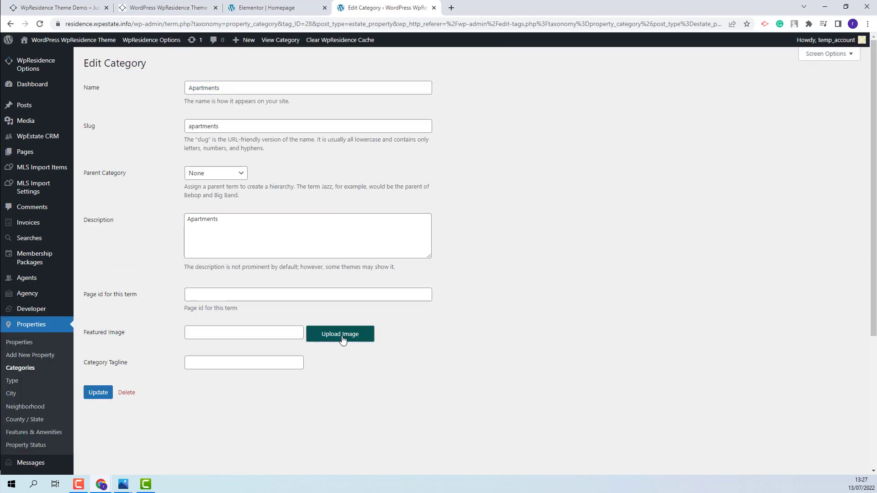
left_click(342, 340)
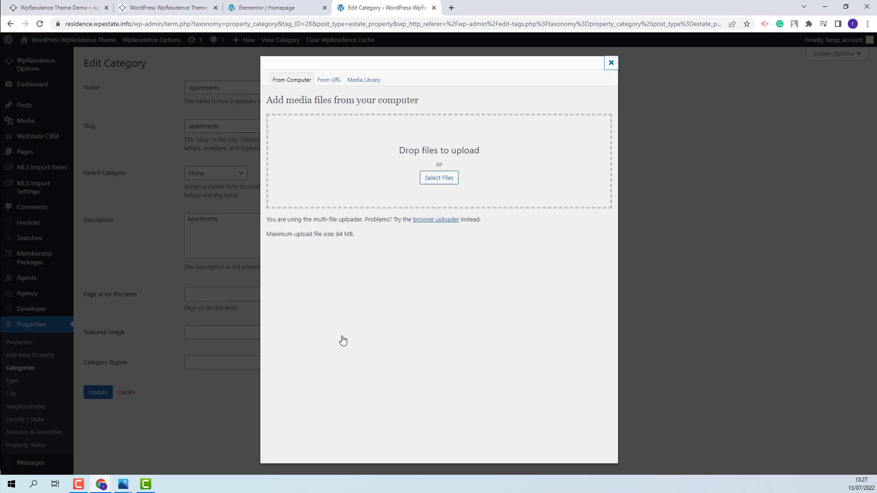
left_click(451, 181)
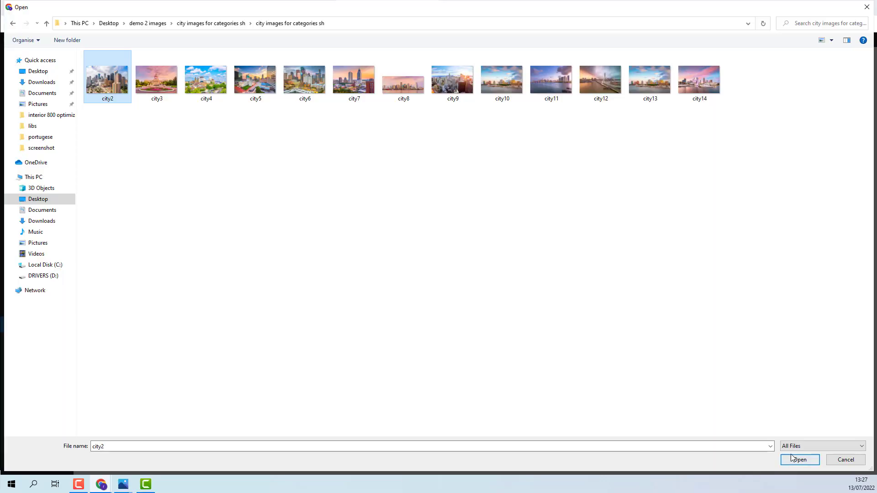
left_click(799, 460)
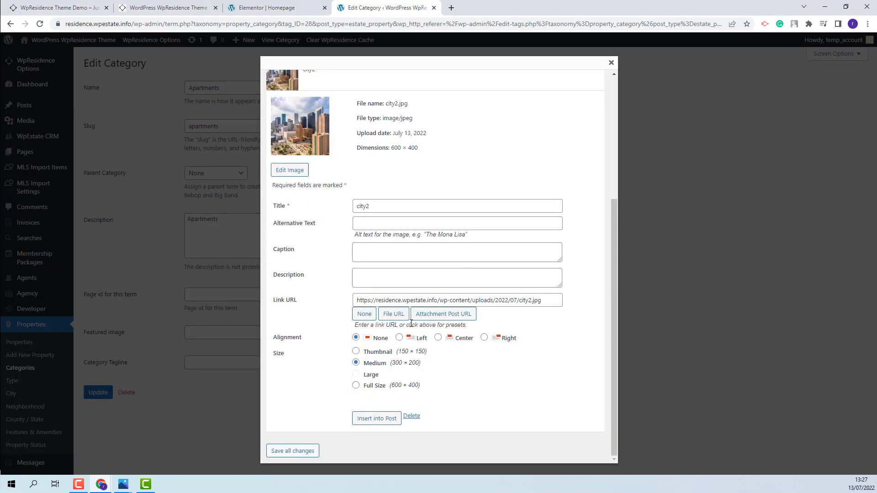
left_click(372, 423)
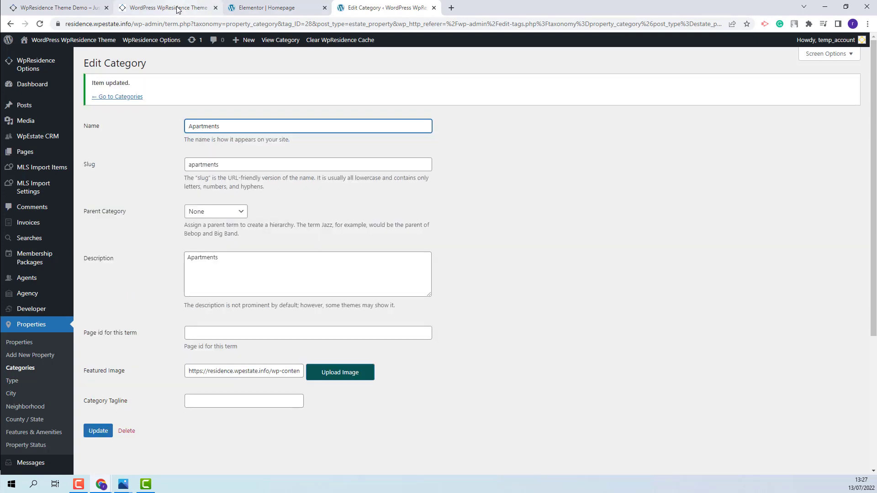
left_click(184, 9)
key("F5")
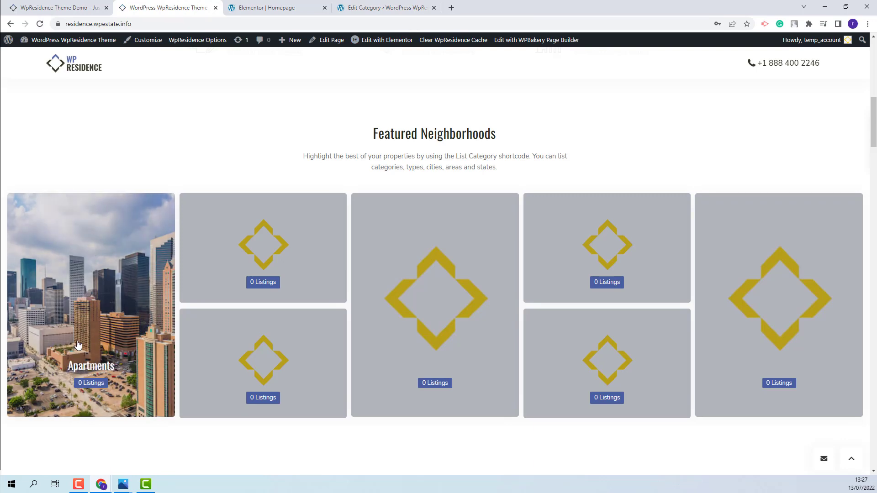
- Upload city3 as the Ballard neighborhood's featured image and save the neighborhood
key("ctrl+4")
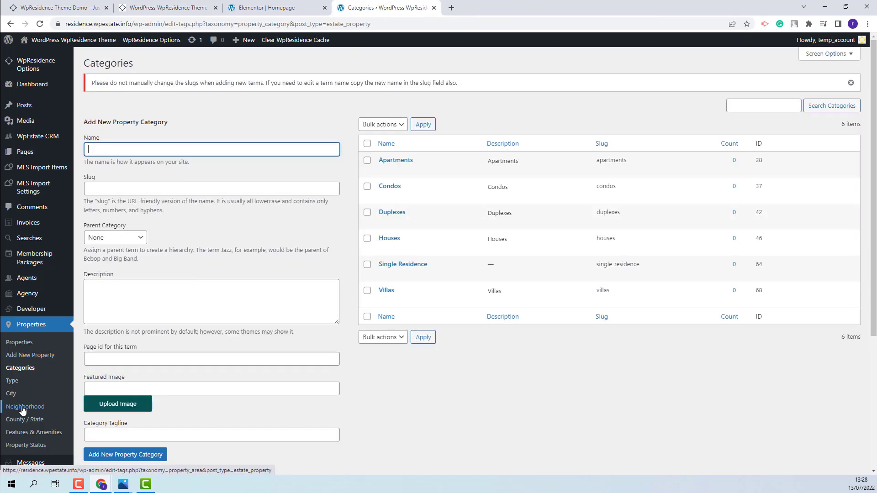
left_click(16, 406)
left_click(385, 171)
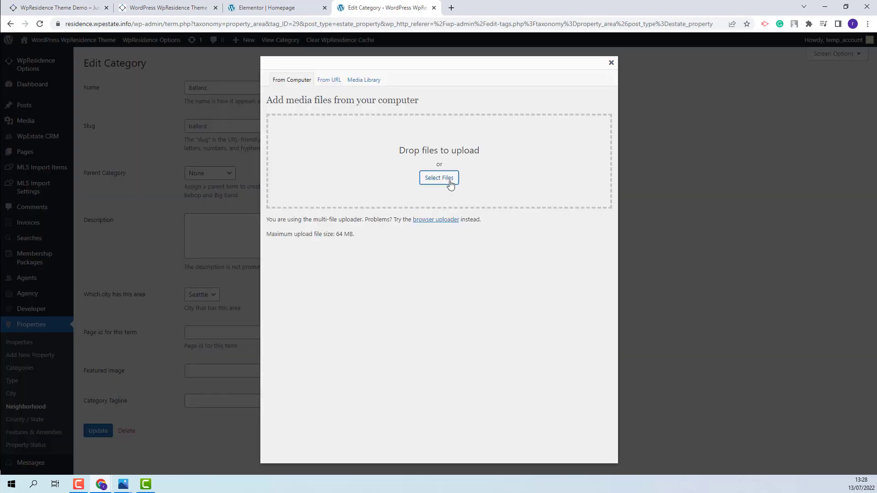
left_click(450, 184)
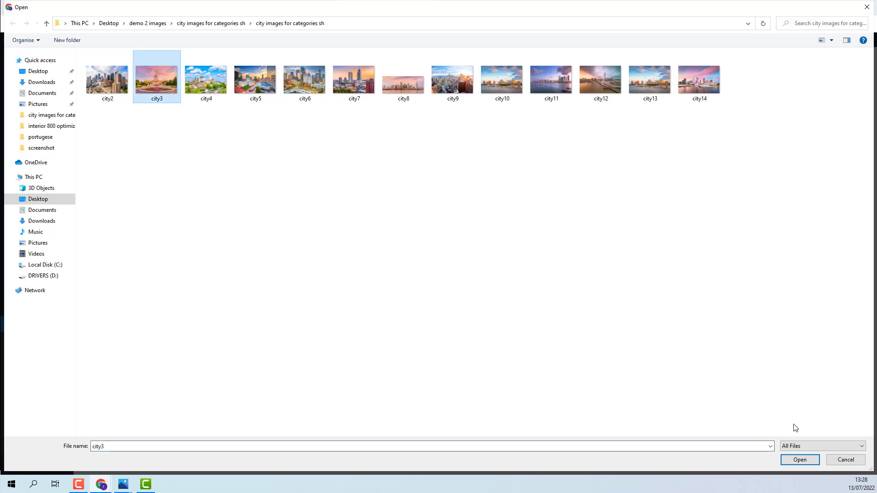
left_click(800, 460)
scroll(548, 320, "down", 4)
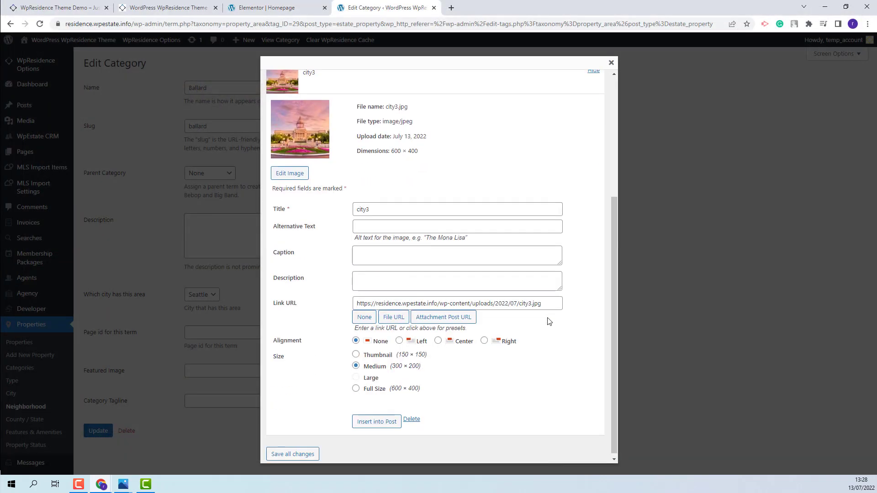
left_click(383, 421)
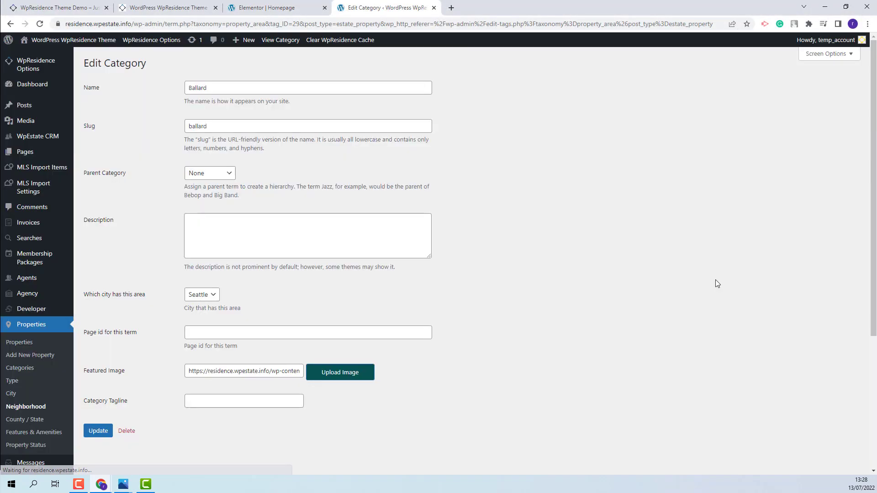
left_click(98, 430)
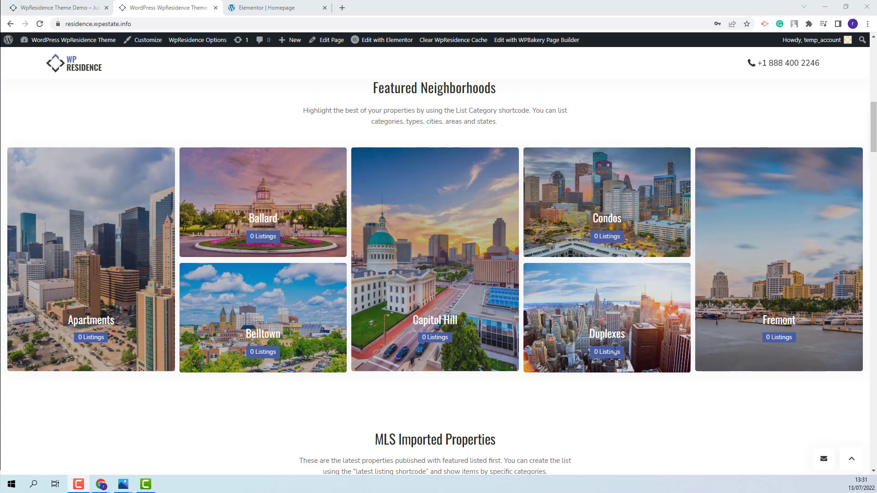
- Scroll down to Featured Categories (Houses, Single Residence, Villas lack images), then return to Elementor
scroll(583, 329, "down", 12)
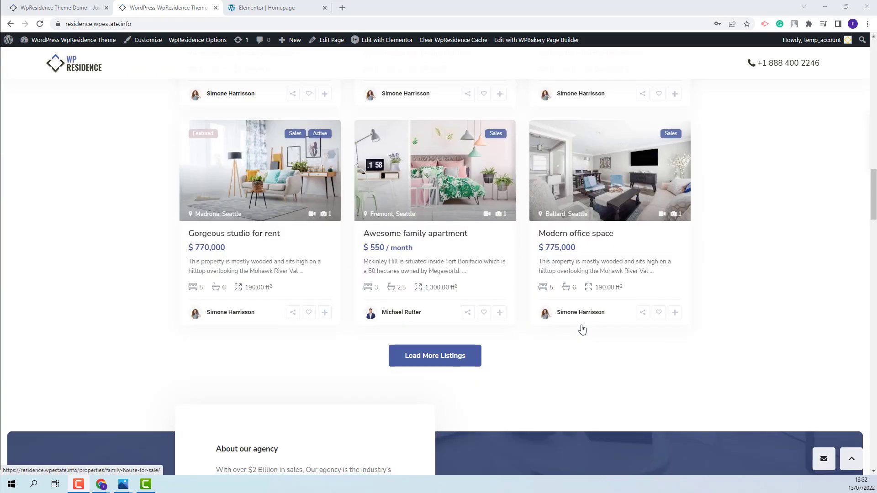
scroll(583, 329, "down", 14)
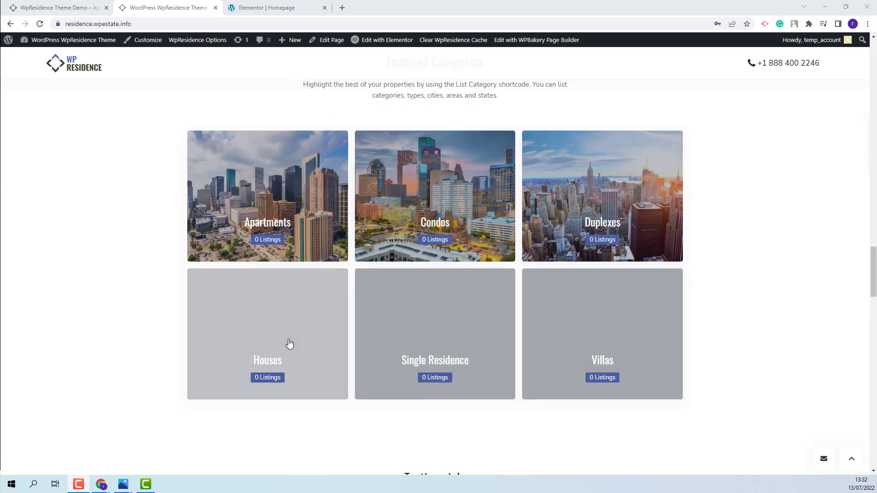
left_click(279, 11)
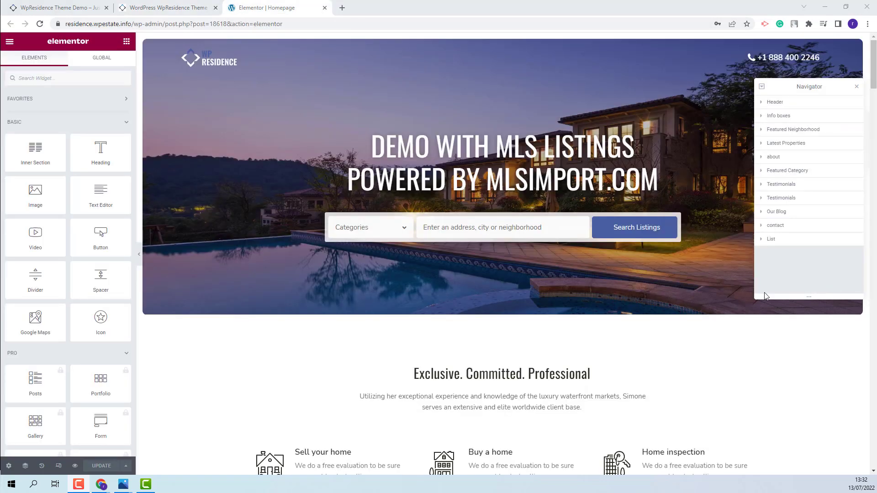
- Inspect the Featured Categories grid's Pick Categories options, then view the live homepage's category tiles
scroll(630, 319, "down", 7)
scroll(660, 327, "down", 15)
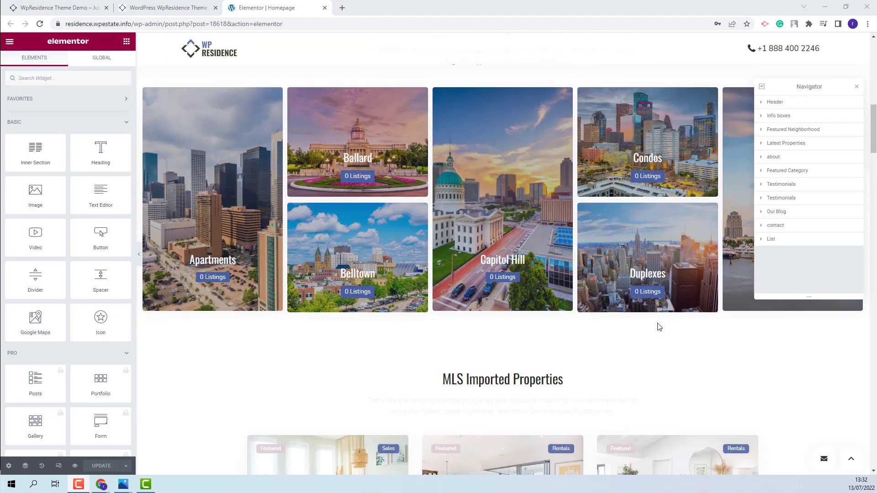
scroll(660, 327, "down", 7)
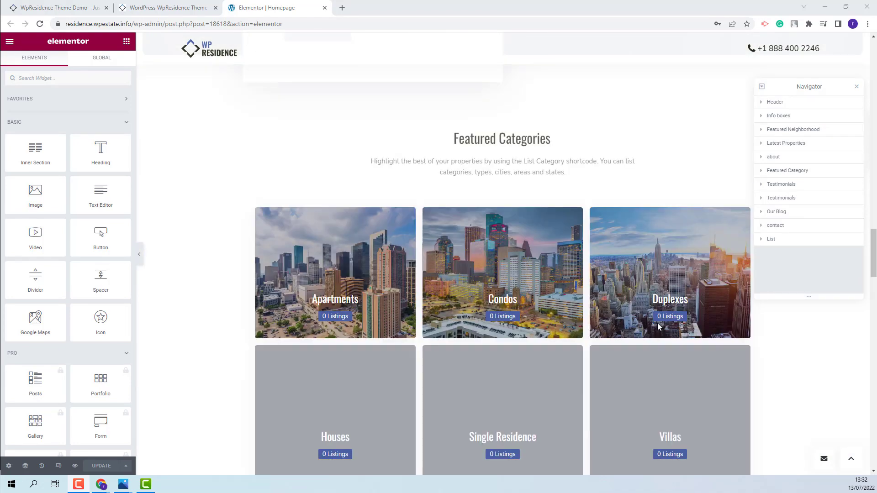
left_click(323, 327)
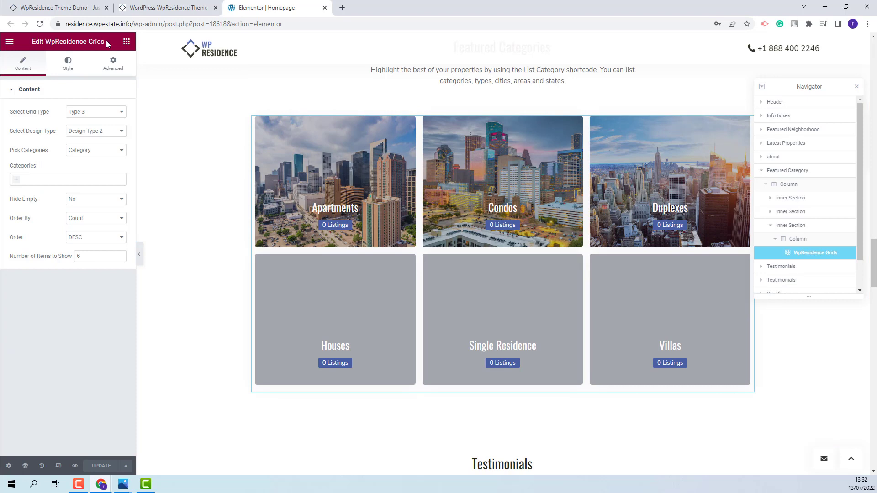
left_click(113, 156)
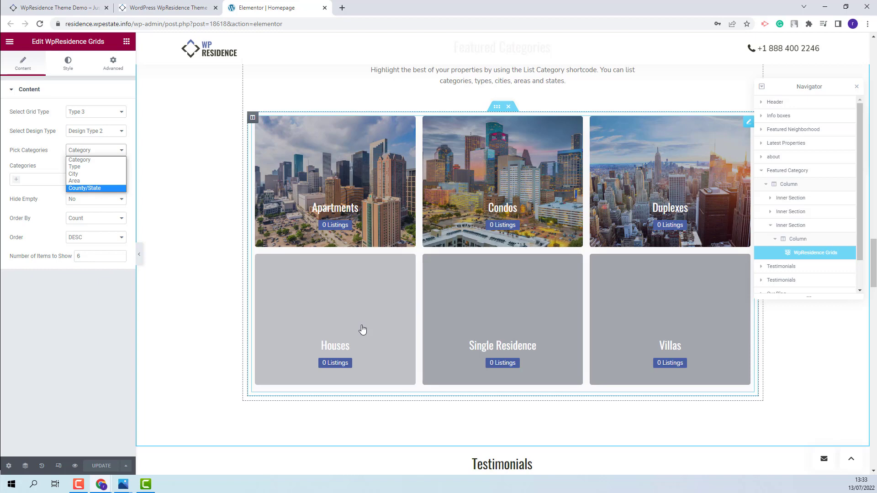
key("ctrl+shift+Tab")
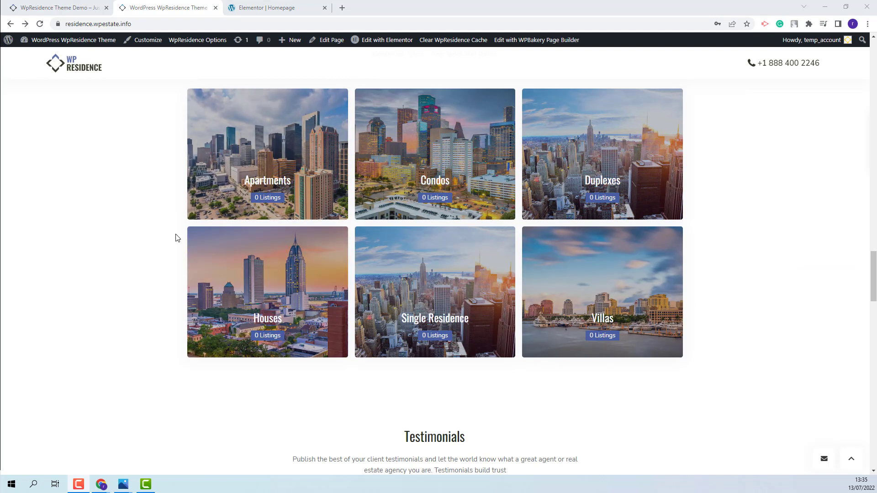
- Scroll the live homepage back up to the hero banner and return to the Elementor editor
scroll(696, 367, "up", 13)
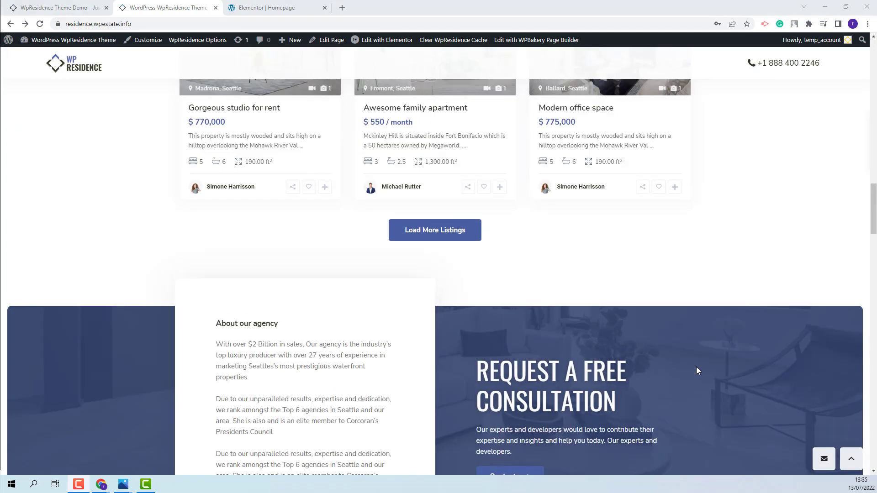
scroll(698, 370, "up", 10)
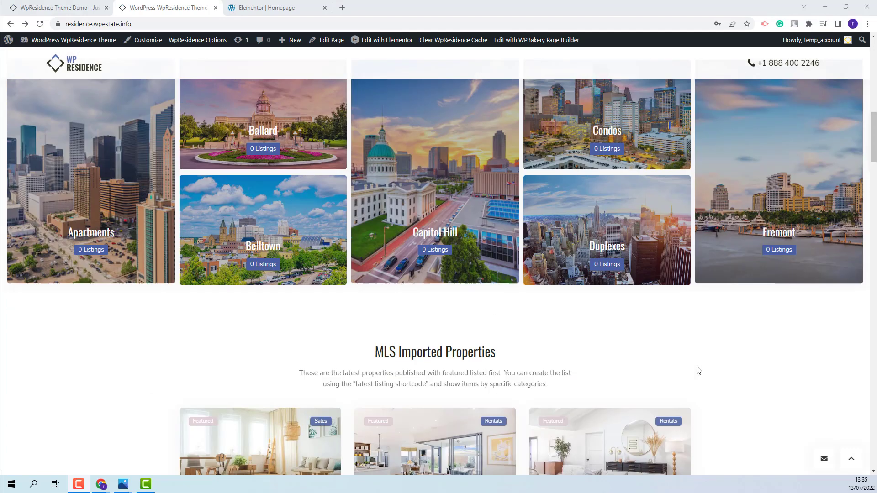
scroll(697, 370, "up", 10)
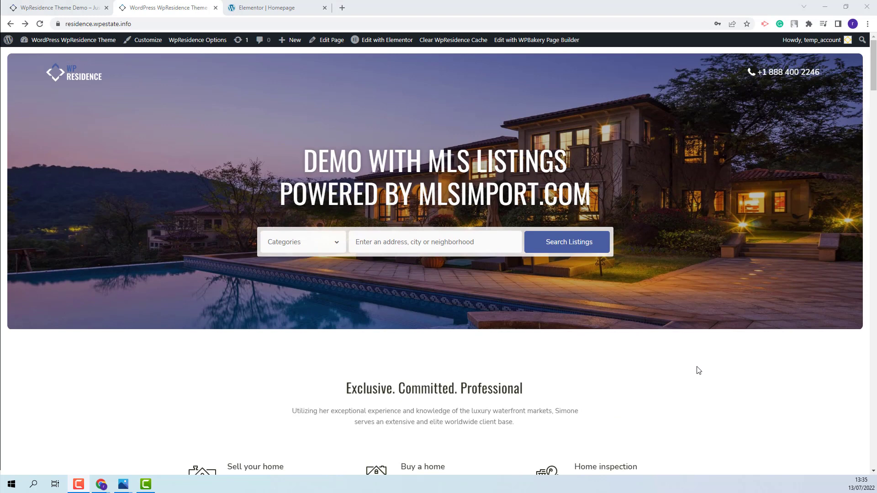
left_click(279, 8)
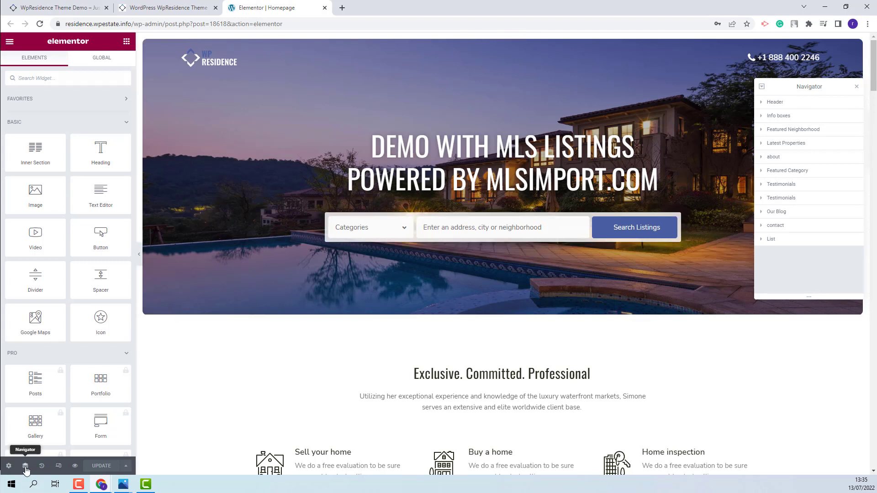
- Select and expand the Header section, then view its column's style settings
left_click(784, 102)
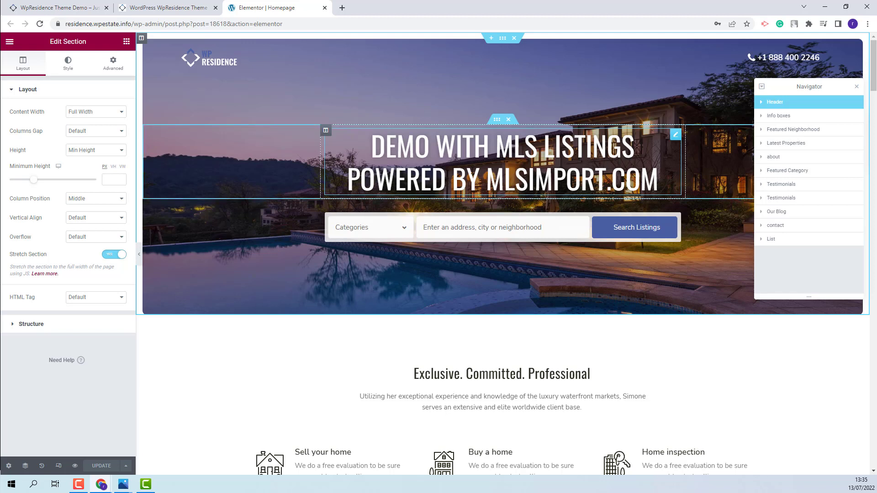
left_click(760, 108)
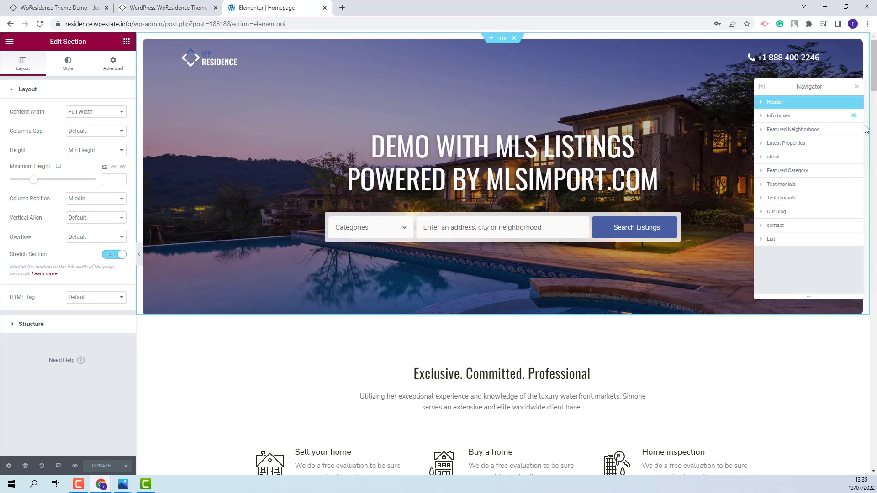
left_click(761, 102)
left_click(786, 117)
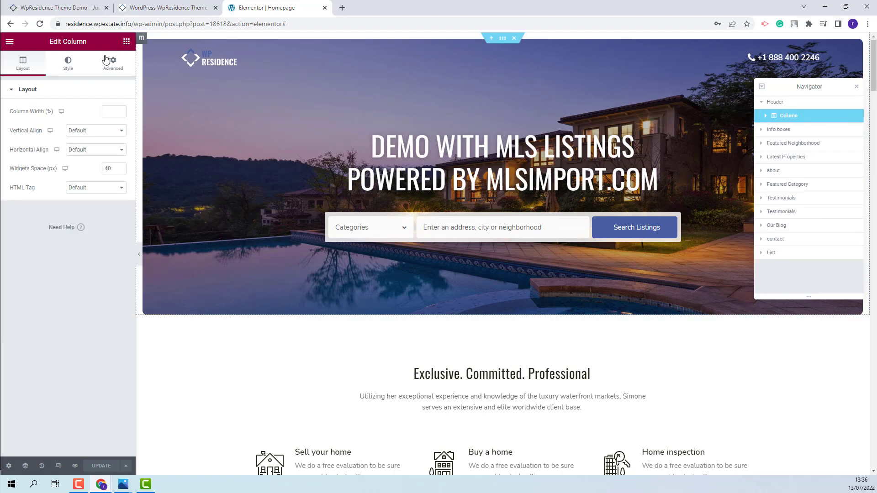
left_click(75, 72)
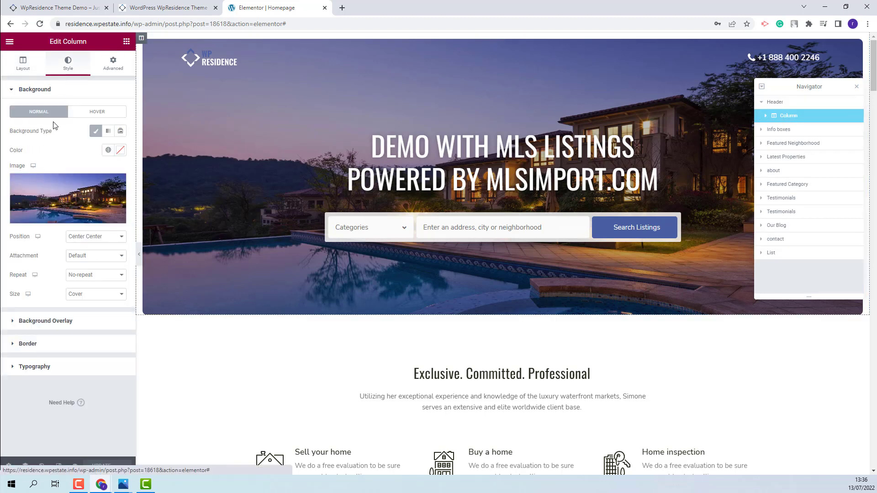
- Review the hero heading, then the search form's field list and submit button settings
mouse_move(50, 205)
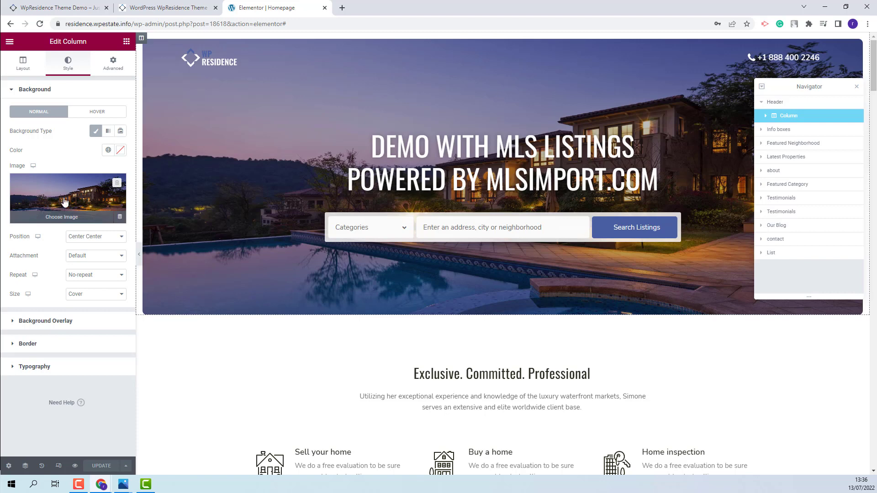
left_click(410, 146)
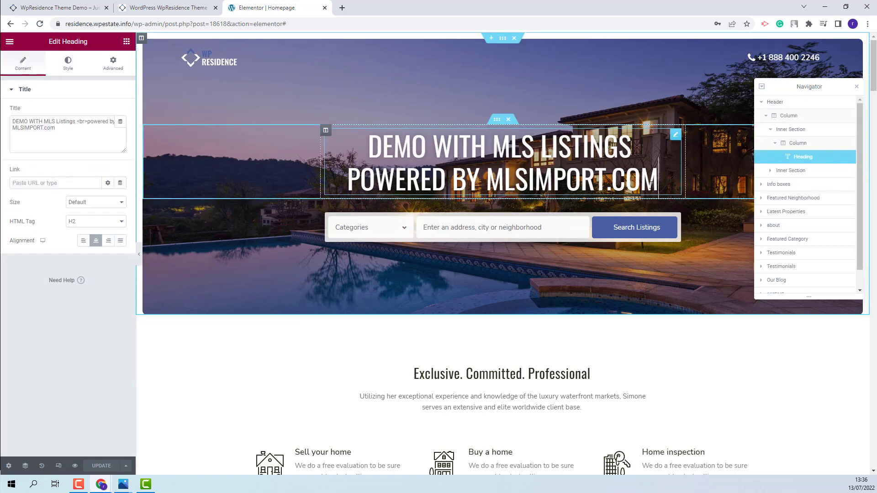
left_click(333, 241)
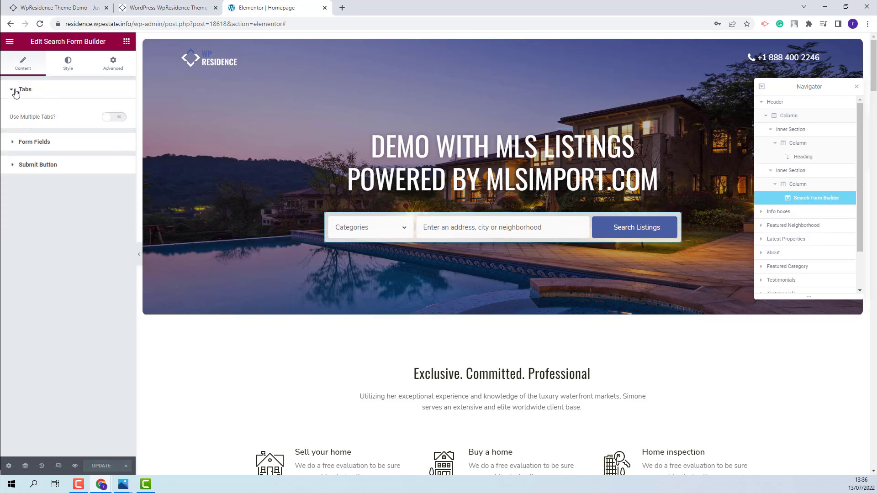
left_click(35, 143)
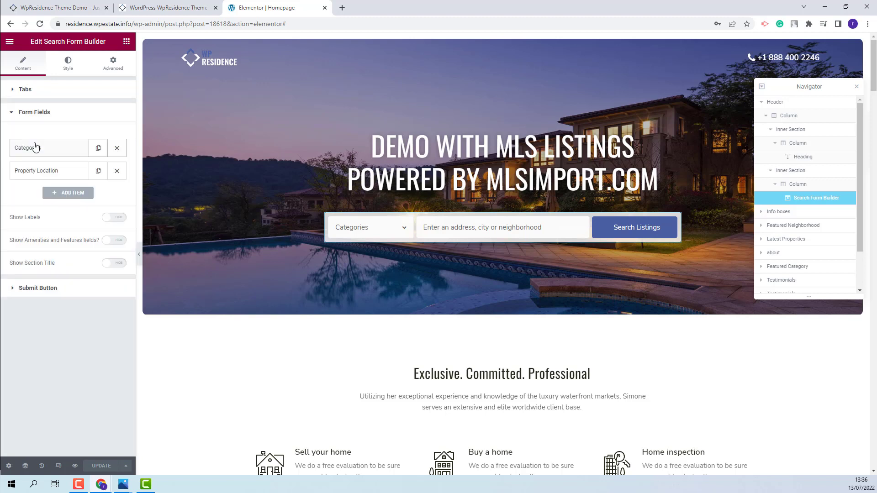
left_click(37, 294)
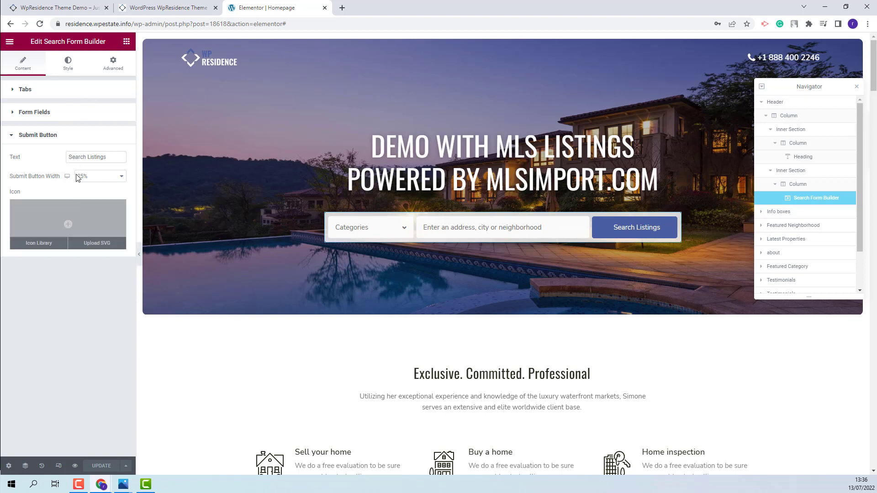
- Review the Sell your home, Buy a home and Legal services info cards, then select Featured Neighborhood
left_click(779, 214)
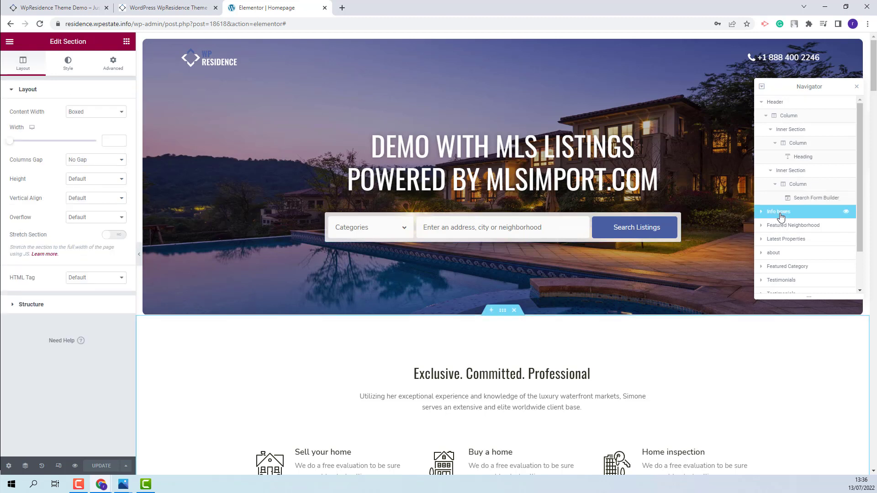
scroll(685, 333, "down", 4)
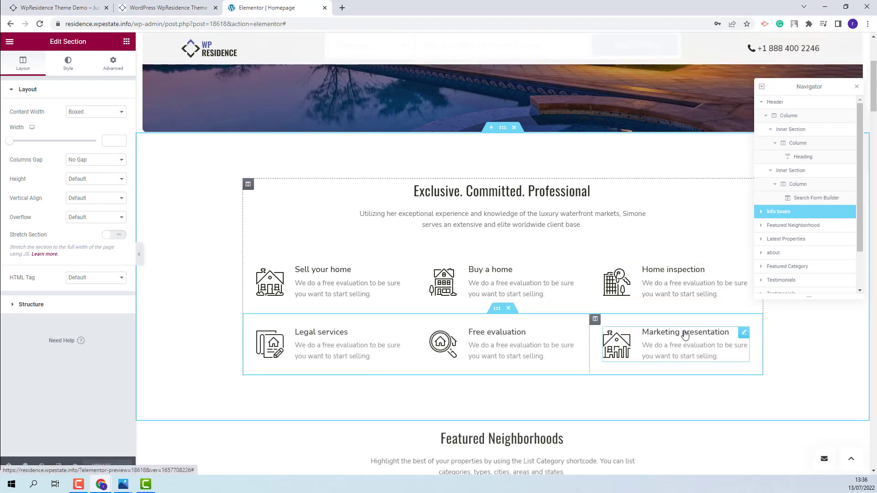
left_click(279, 284)
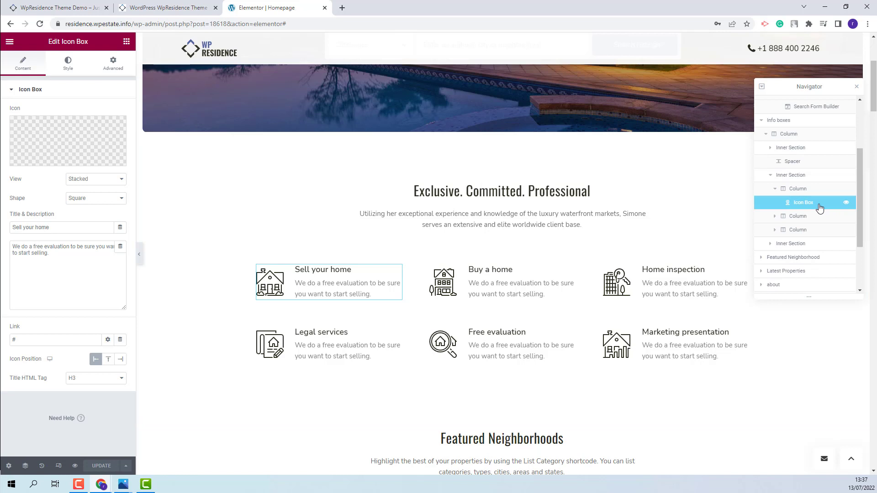
mouse_move(106, 153)
left_click(575, 266)
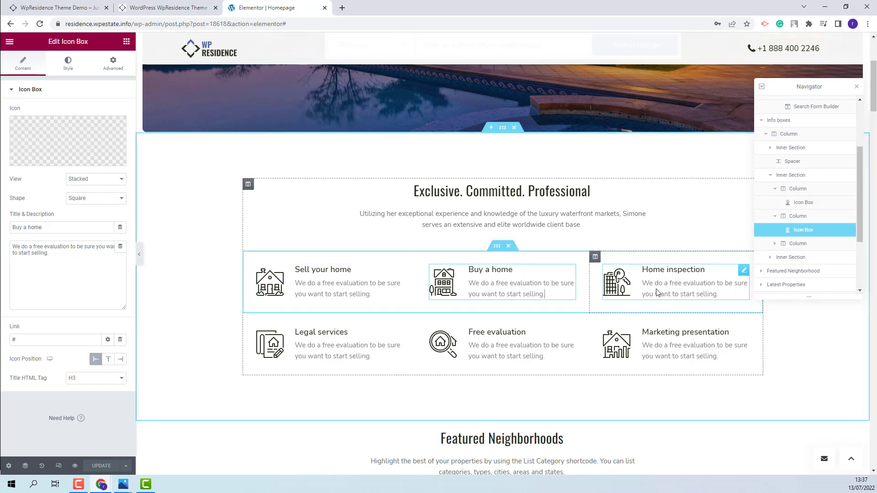
left_click(658, 290)
left_click(317, 358)
left_click(817, 243)
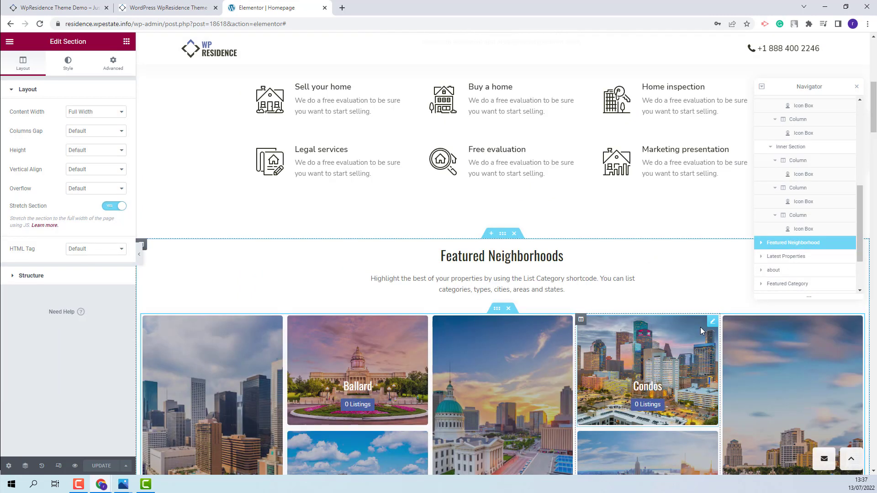
- Inspect the Condos tile's Display Categories settings, then bring up the MLS Imported Properties section
left_click(700, 327)
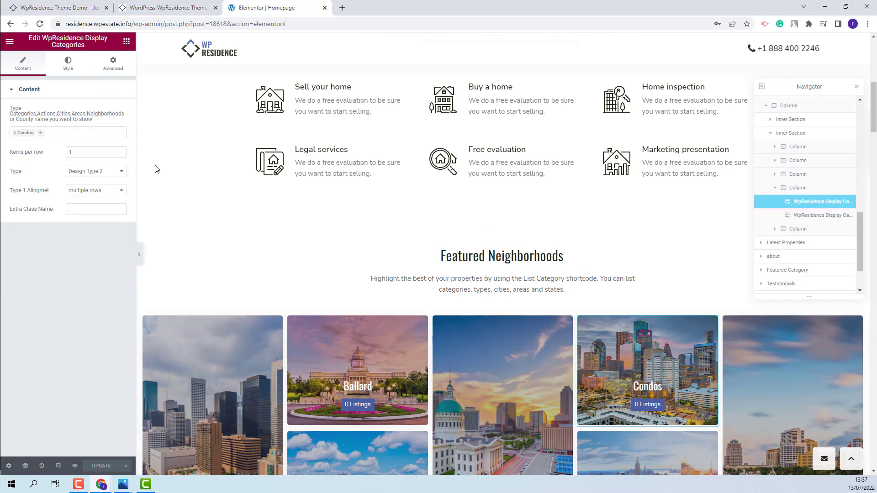
left_click(795, 243)
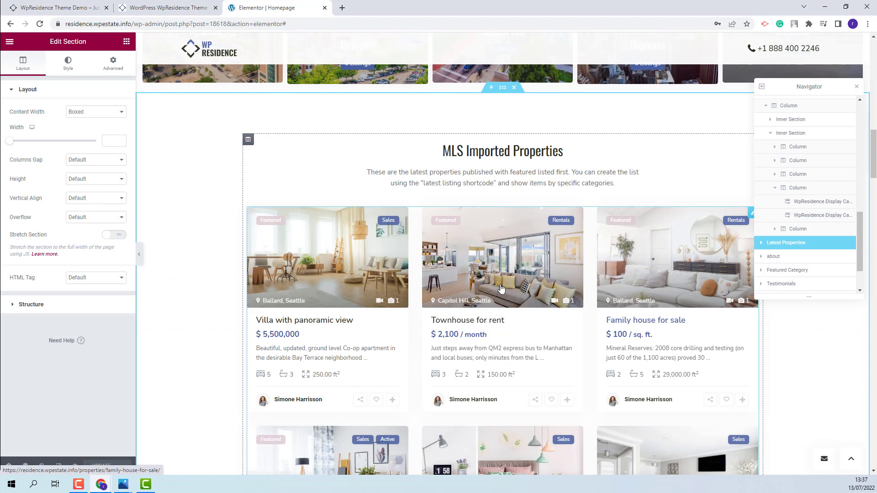
- Review the Items List widget's 6 properties, 3 per row, and its filter options
left_click(389, 327)
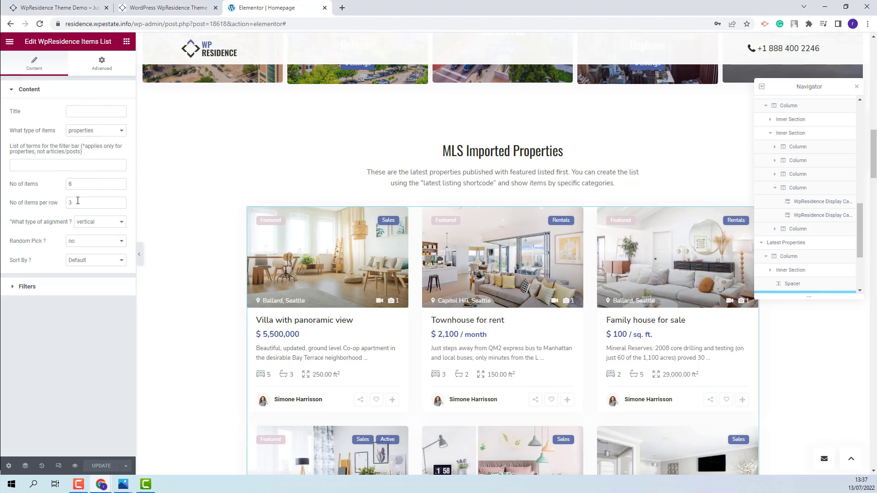
left_click(47, 287)
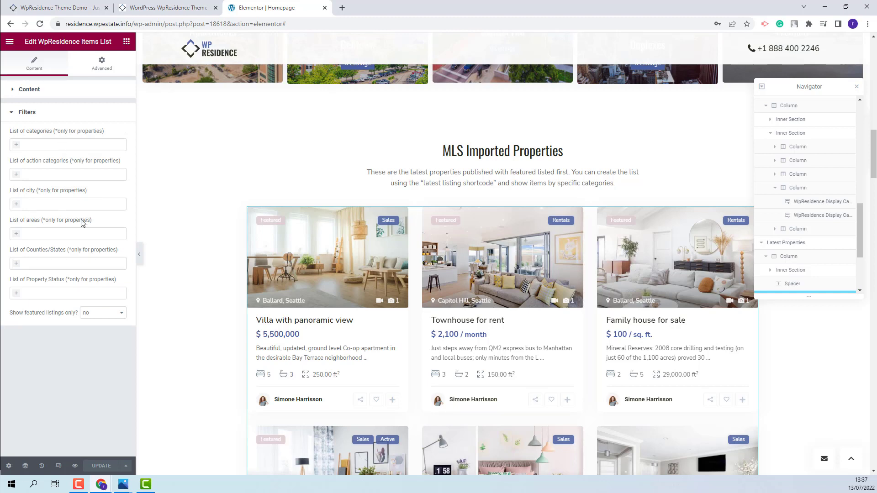
scroll(626, 244, "down", 7)
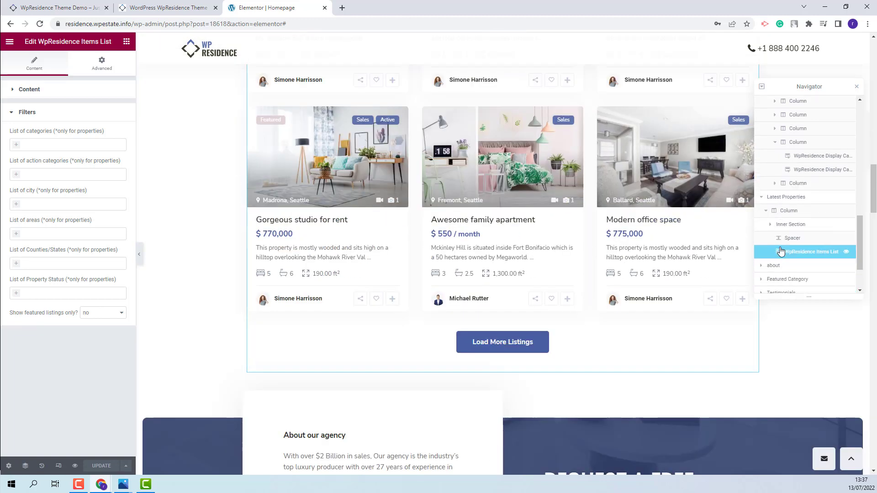
- Review the about section column's background and background overlay styling
left_click(778, 266)
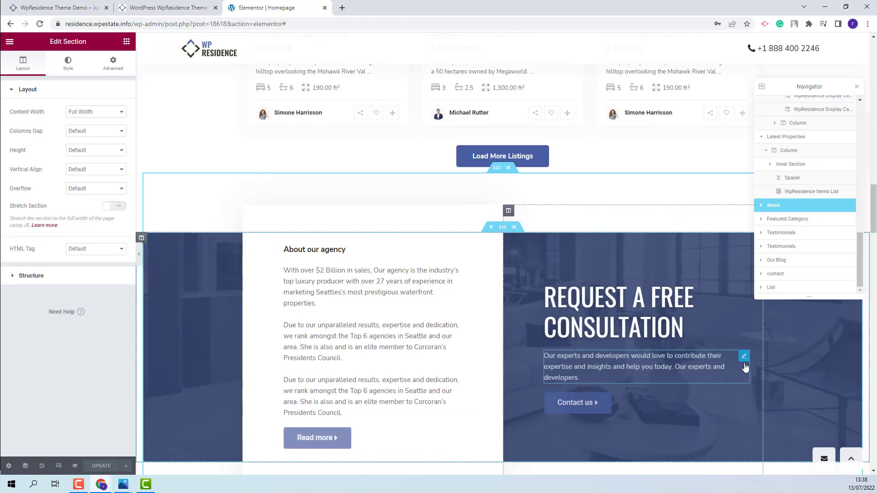
scroll(745, 365, "up", 1)
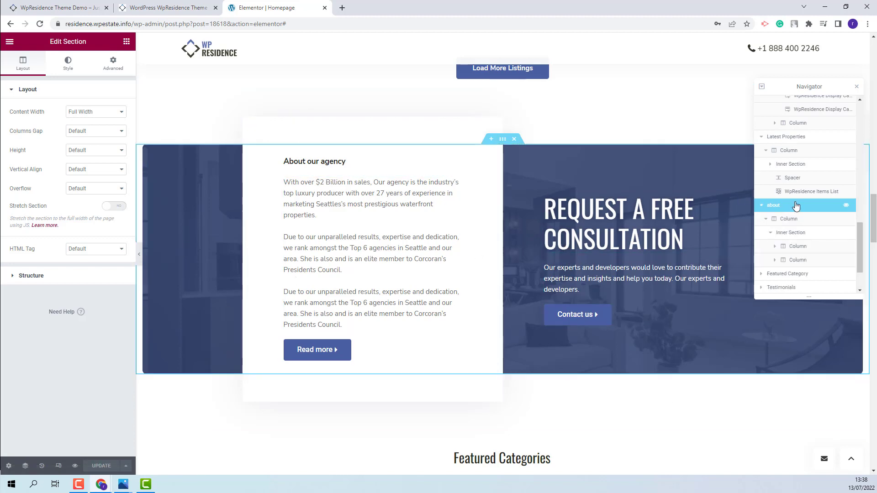
left_click(795, 219)
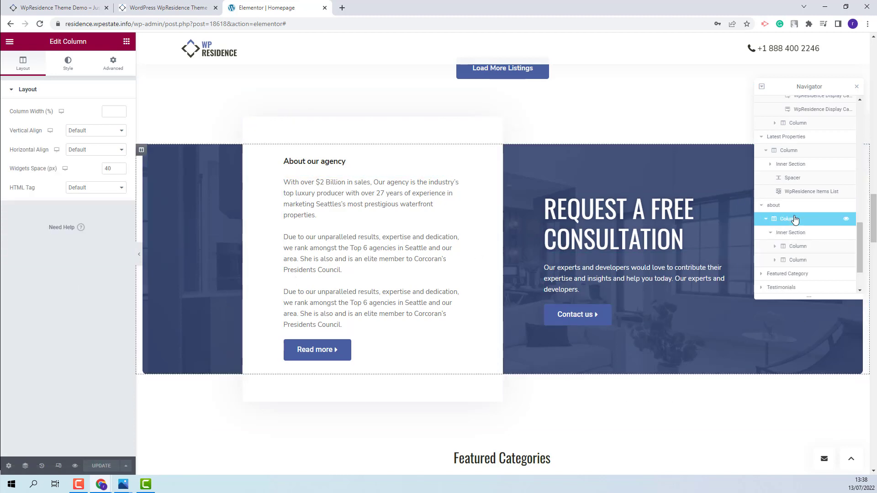
left_click(68, 68)
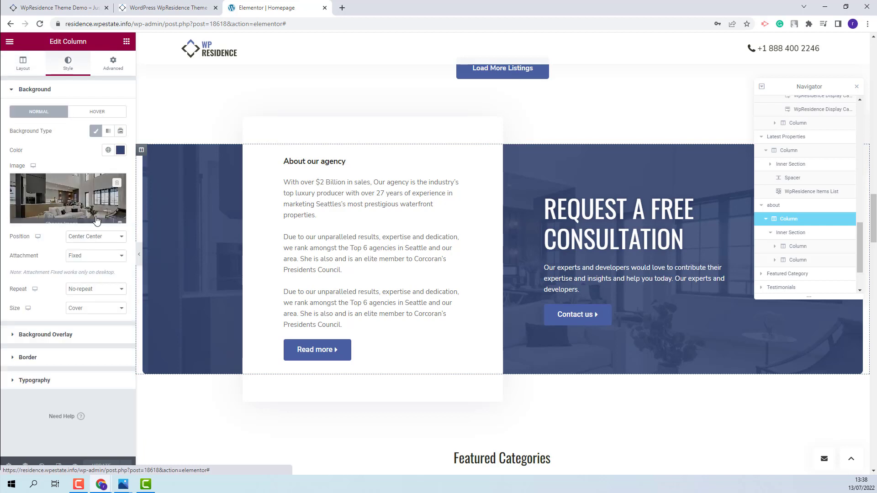
left_click(63, 335)
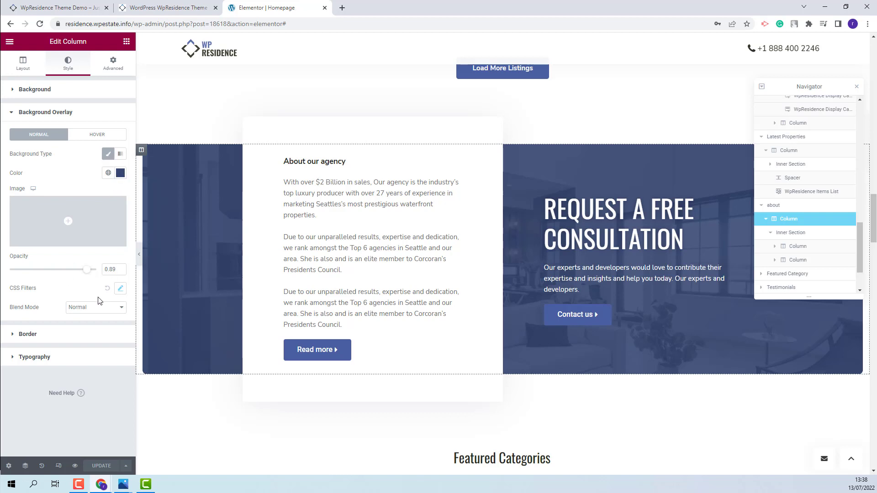
- Inspect the agency text column, About our agency paragraph and Read more button's link
left_click(805, 246)
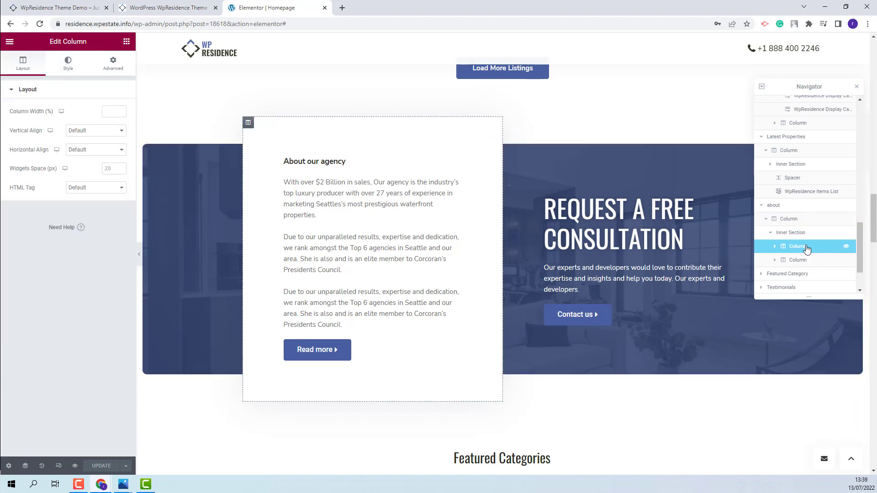
left_click(364, 204)
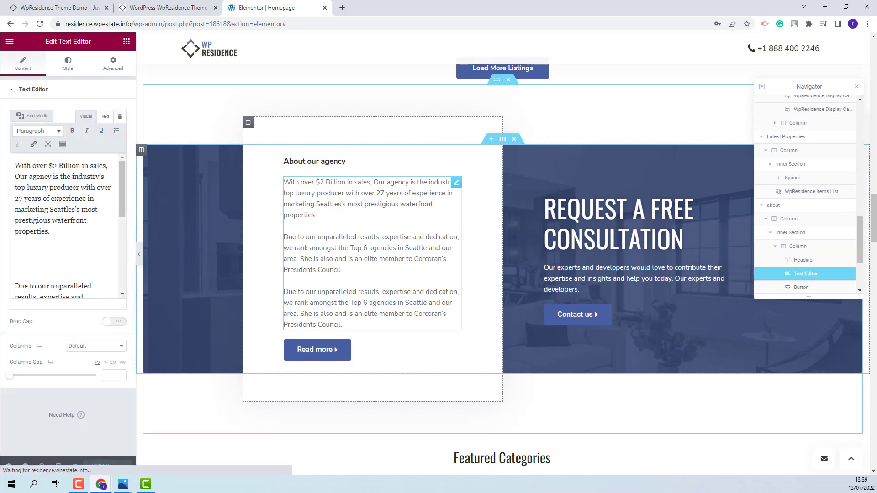
scroll(50, 267, "down", 5)
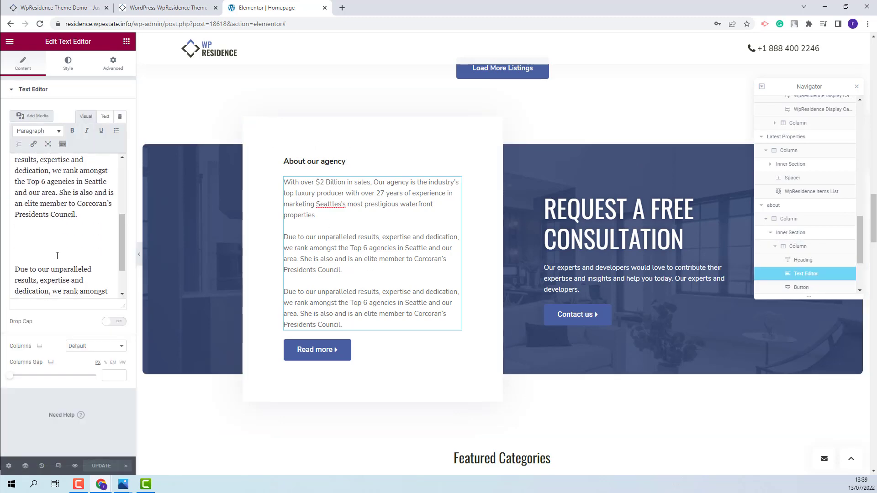
left_click(344, 356)
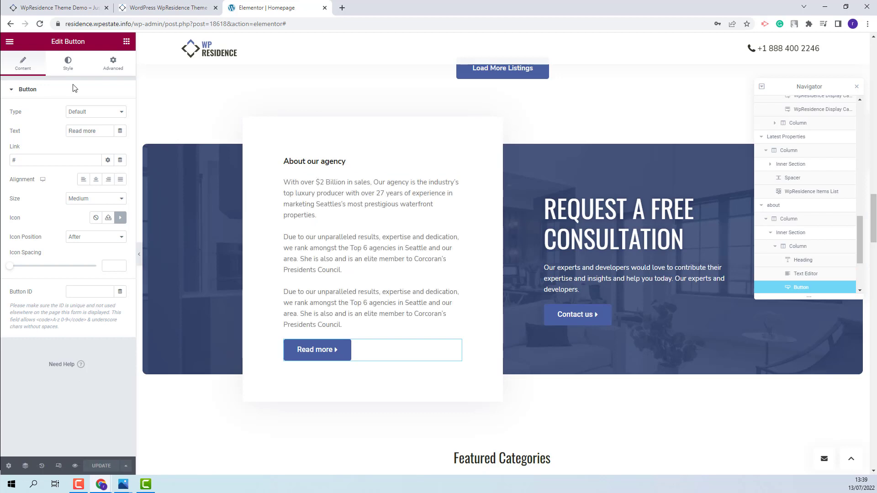
double_click(14, 160)
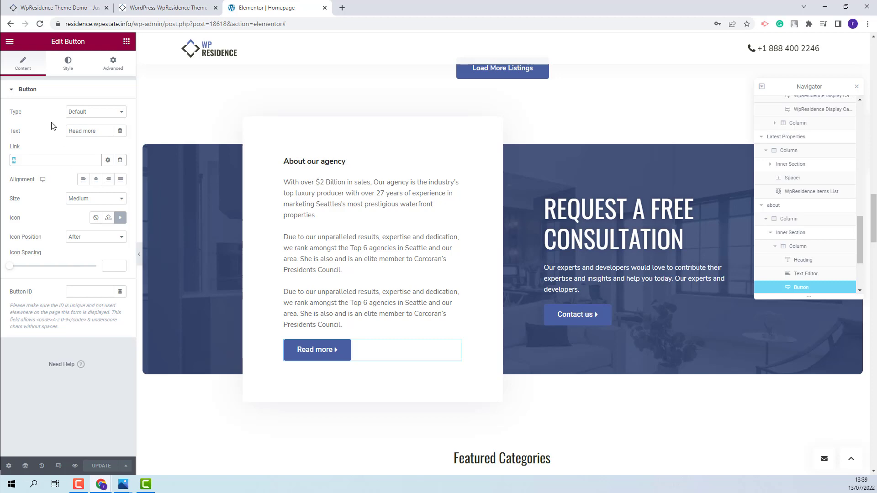
- Review the consultation column's heading, paragraph and Contact us button, then the Featured Categories section
left_click(649, 347)
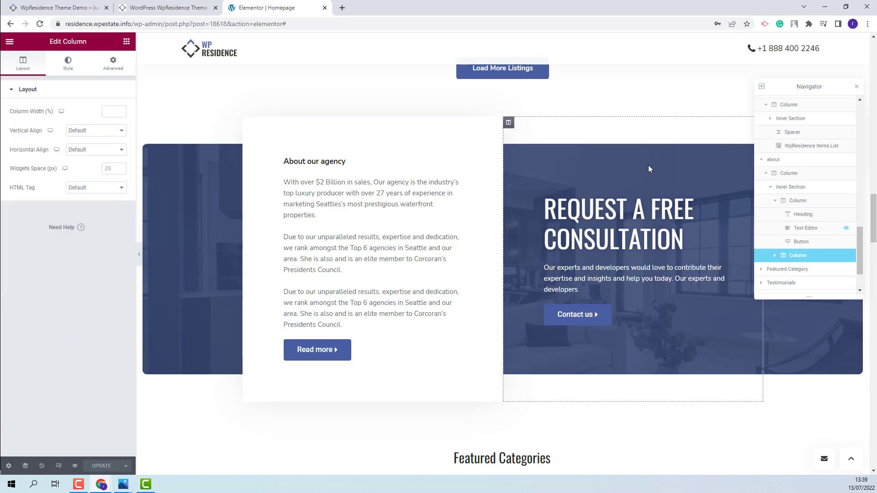
left_click(607, 218)
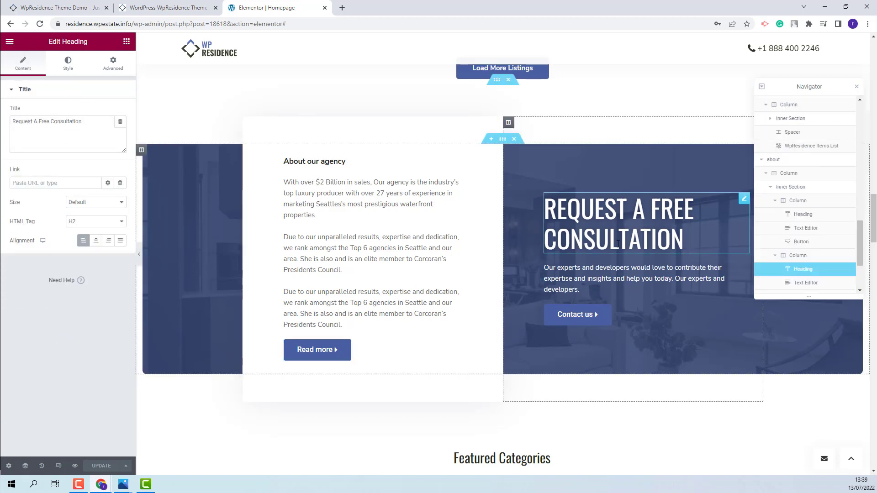
left_click(611, 280)
left_click(580, 320)
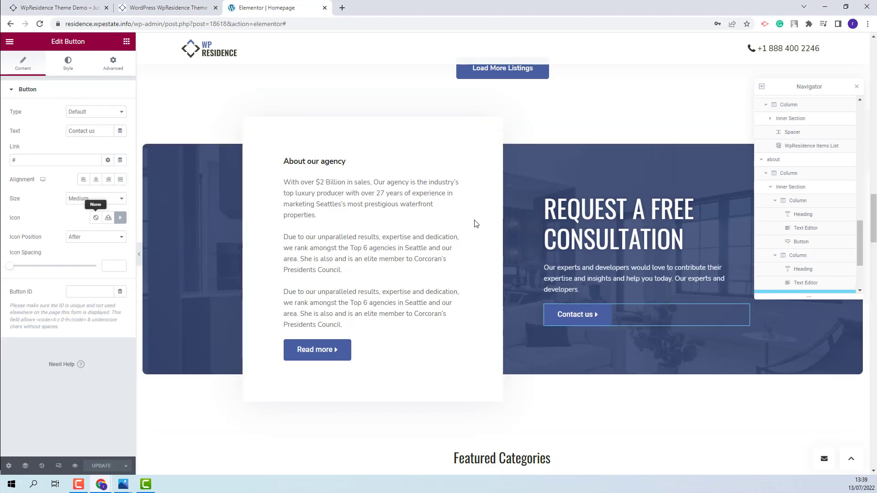
left_click(554, 223)
scroll(544, 222, "down", 7)
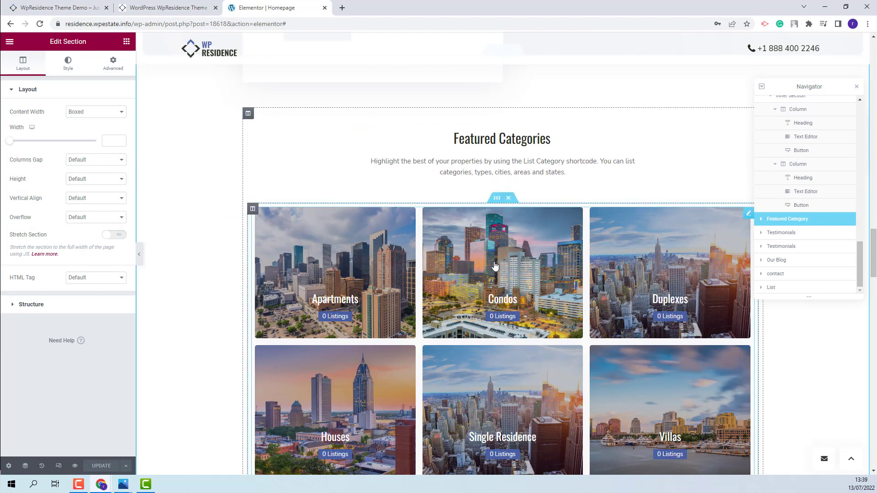
- Review the three client testimonials' settings, then open the Our real estate agents section
scroll(568, 333, "down", 7)
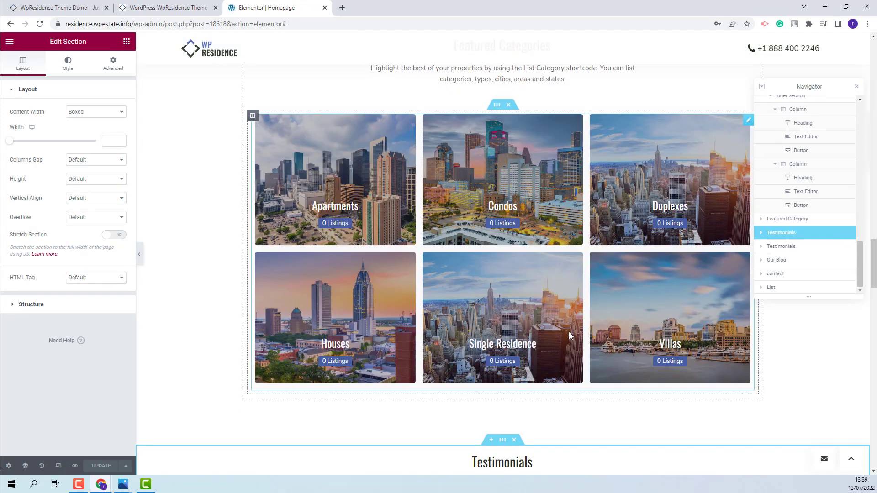
left_click(405, 361)
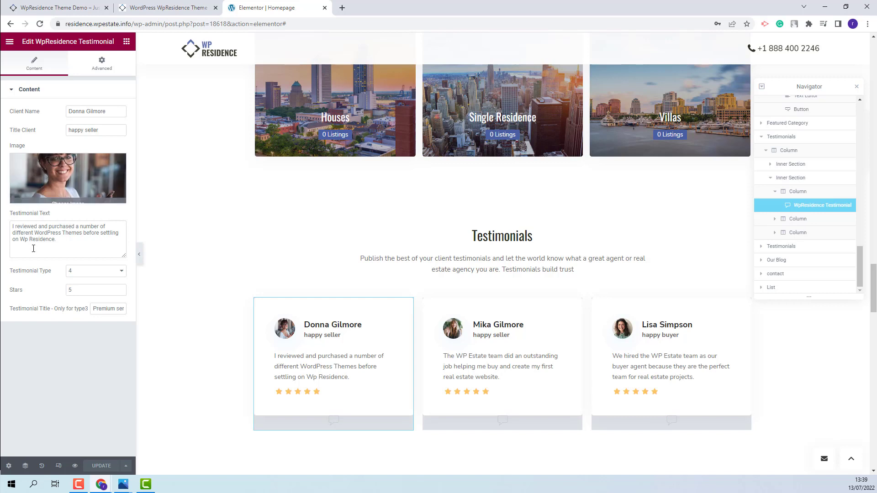
left_click(481, 353)
left_click(699, 366)
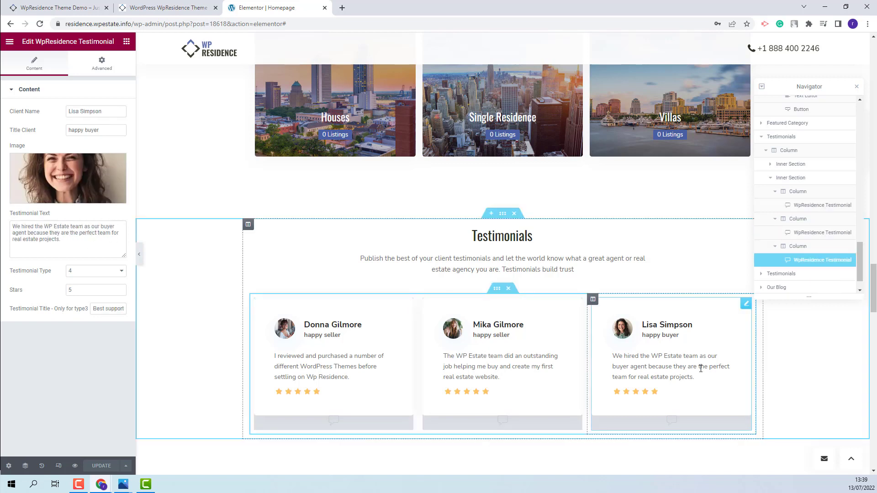
scroll(818, 238, "down", 5)
left_click(783, 247)
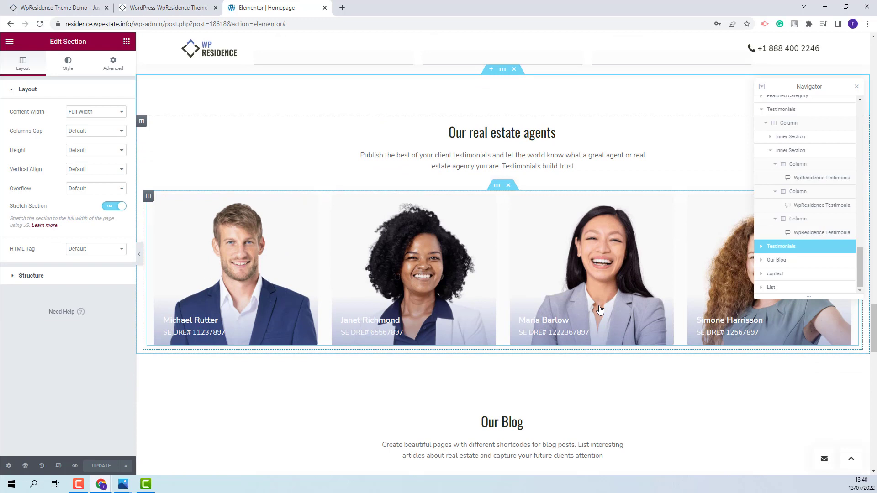
- Inspect the agent grid and Our Blog post list settings, then open the contact section's layout
left_click(599, 310)
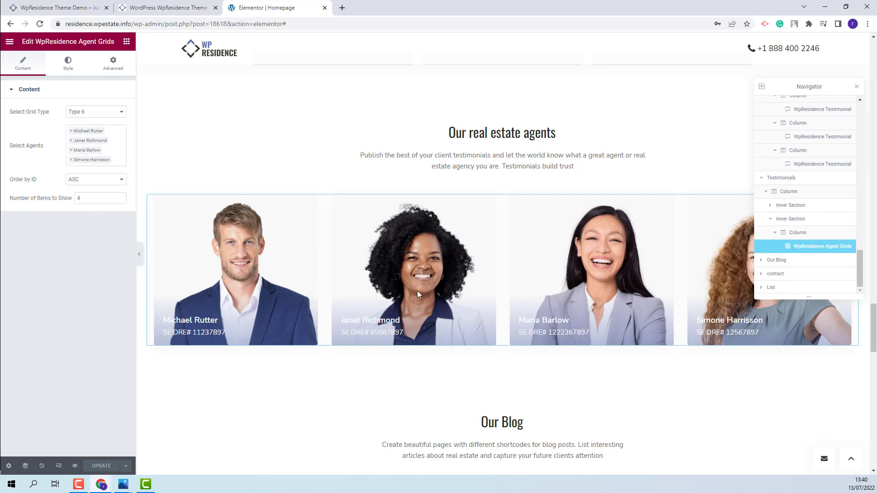
left_click(791, 260)
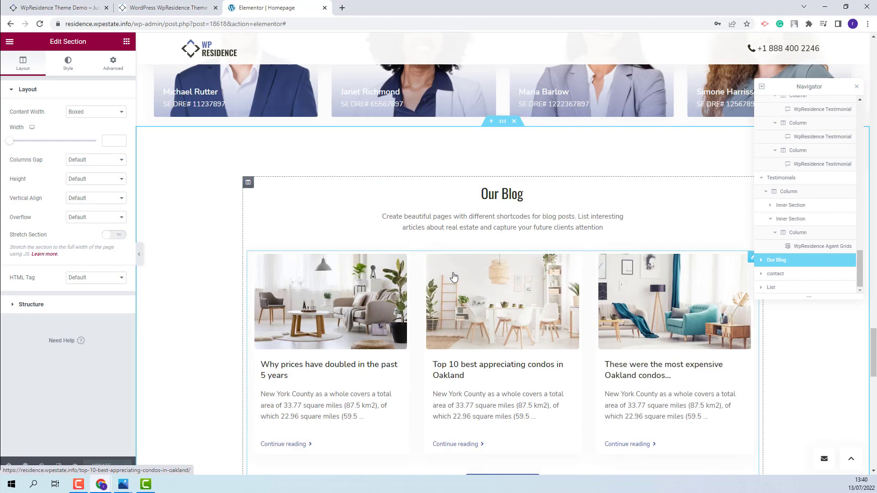
left_click(382, 384)
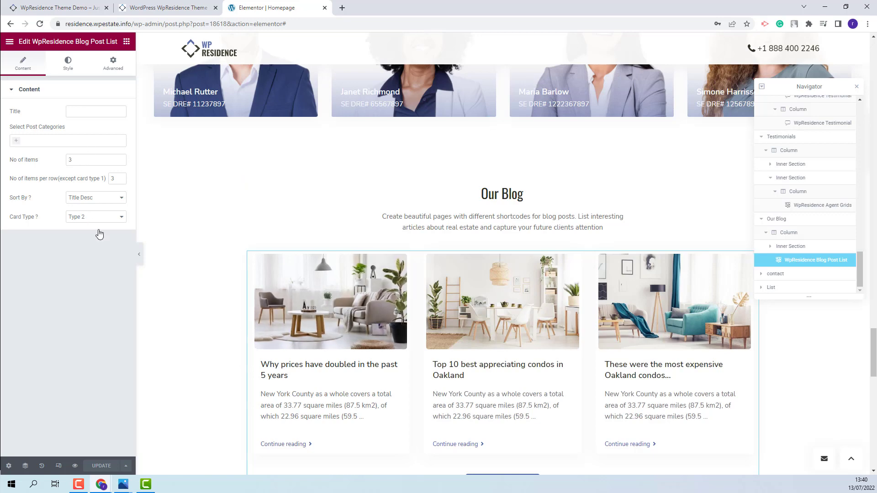
left_click(786, 274)
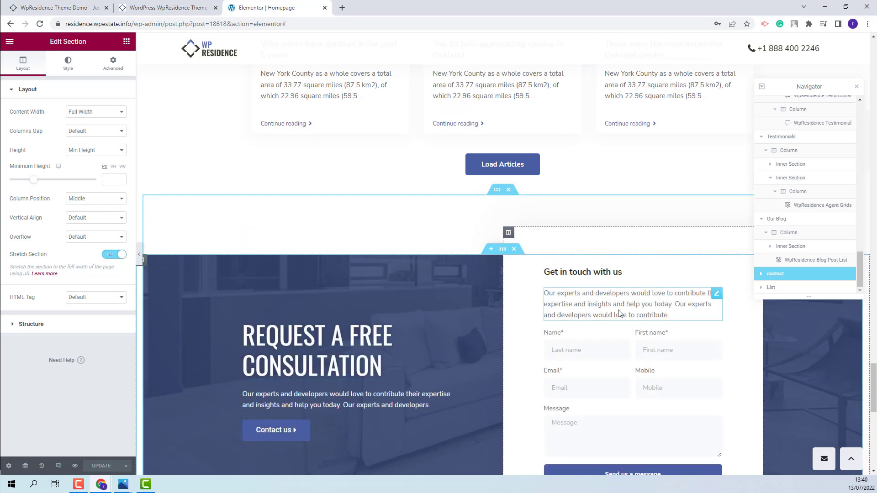
- Expand the contact section and review its column's background and background overlay settings
left_click(783, 276)
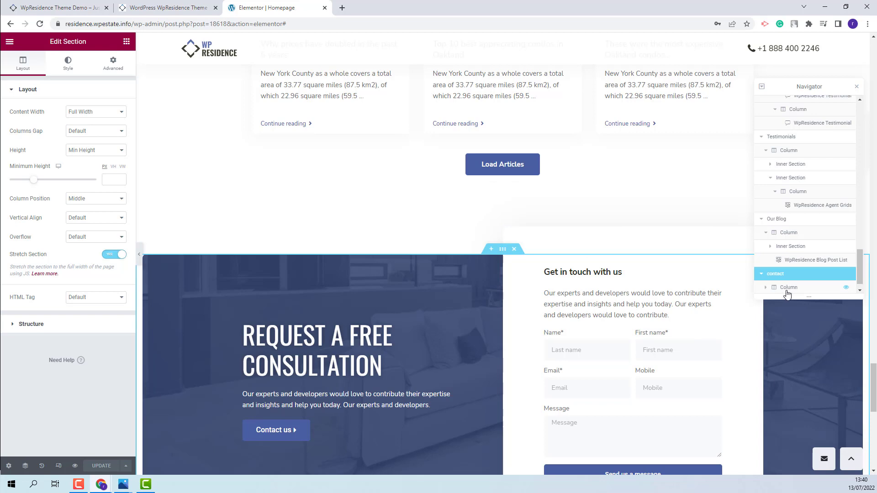
left_click(789, 288)
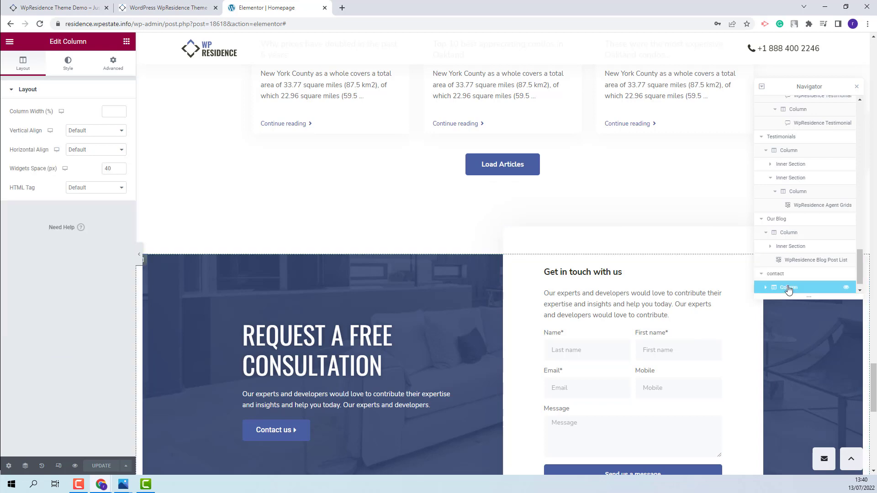
left_click(69, 67)
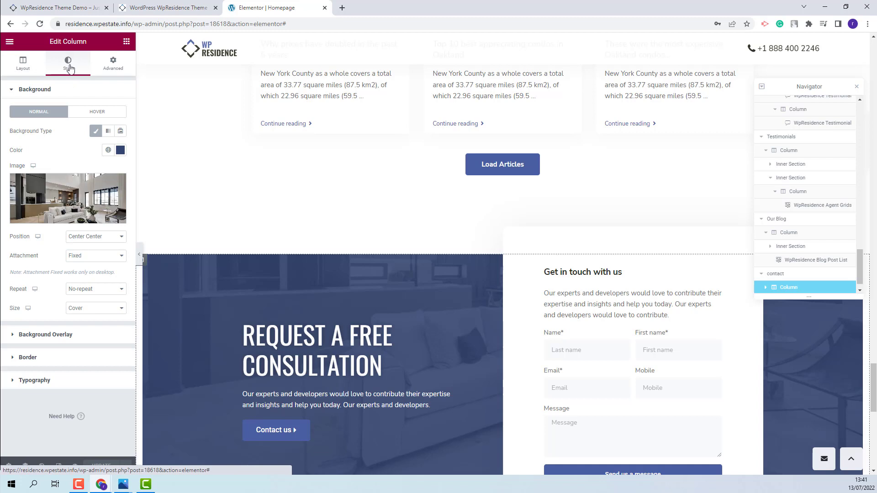
mouse_move(30, 191)
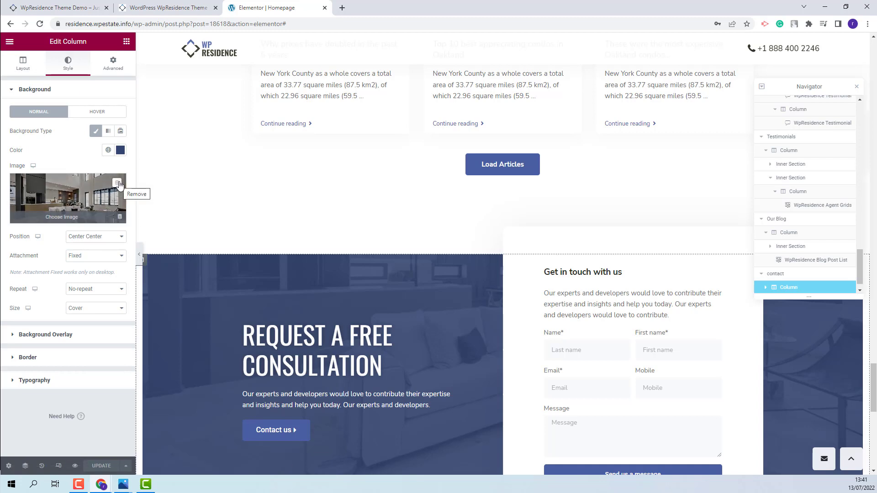
left_click(72, 336)
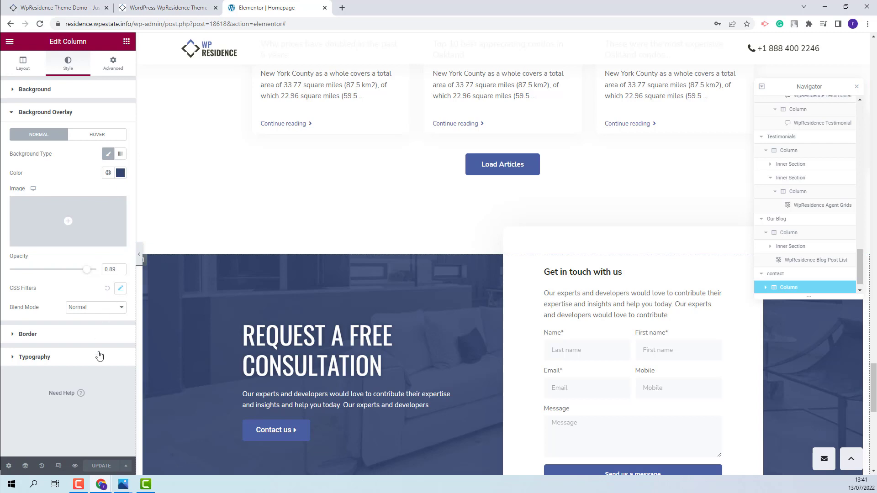
- Select the inner column, its REQUEST A FREE CONSULTATION heading and Contact us button
left_click(797, 259)
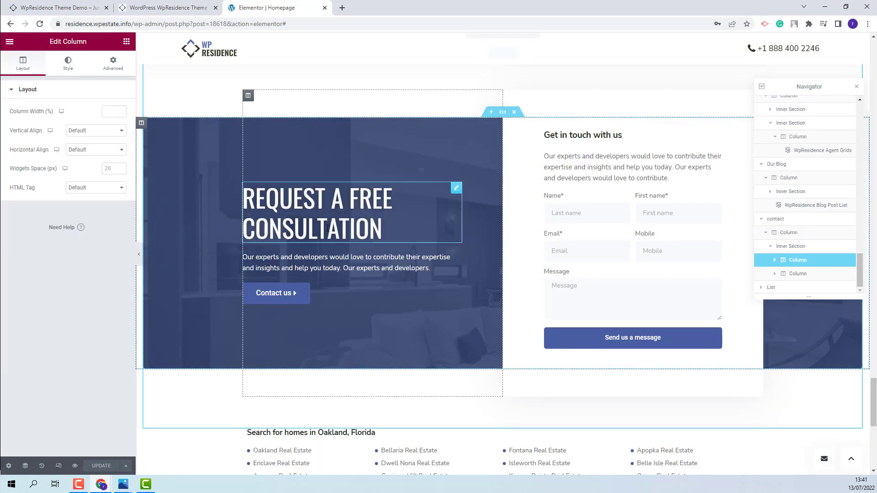
left_click(315, 226)
left_click(280, 298)
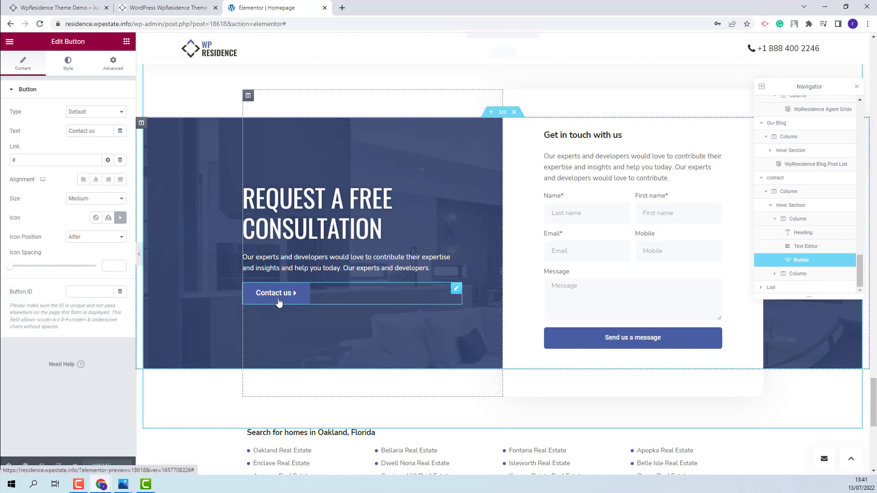
- Review the Contact Form Builder's Name field, submit button and email settings, then the List section
left_click(799, 274)
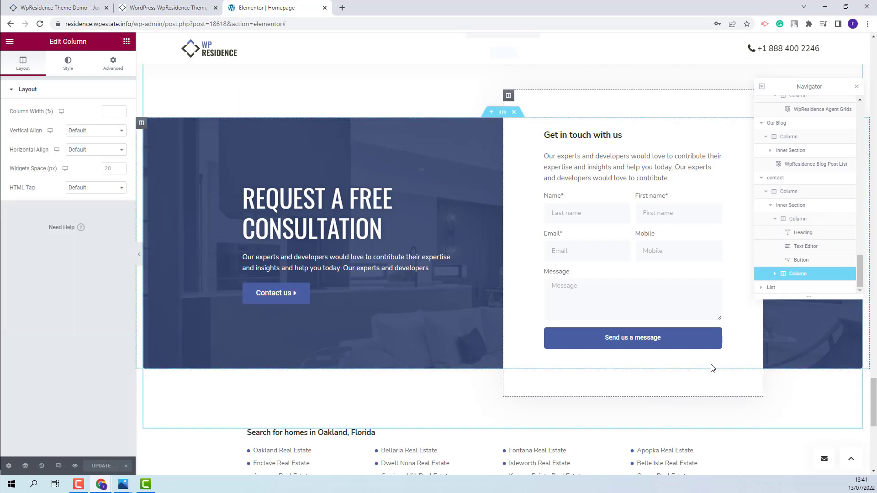
left_click(712, 352)
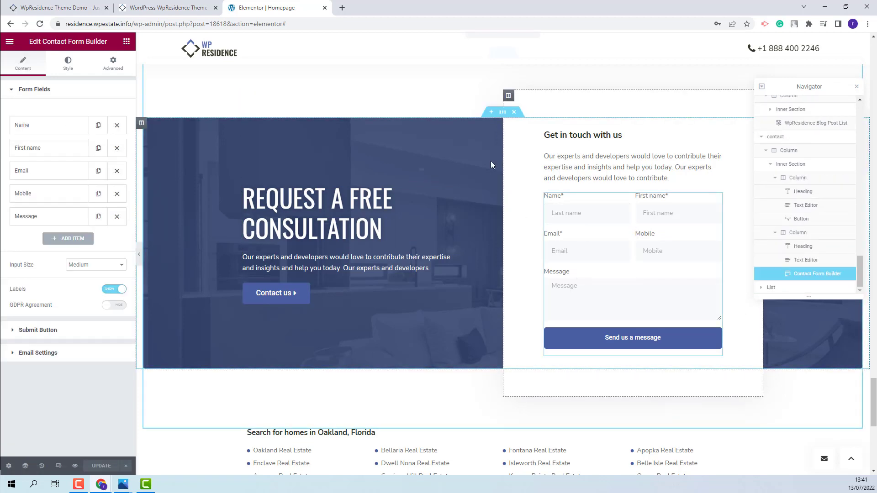
left_click(62, 126)
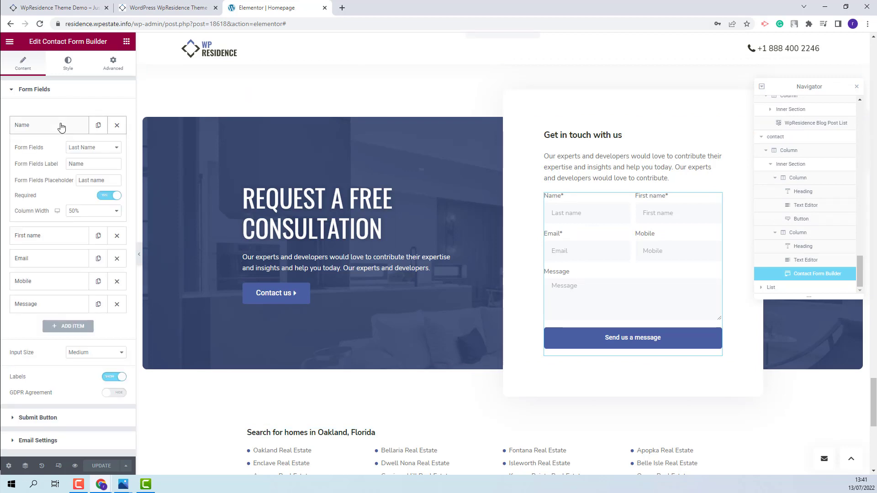
left_click(51, 419)
left_click(58, 263)
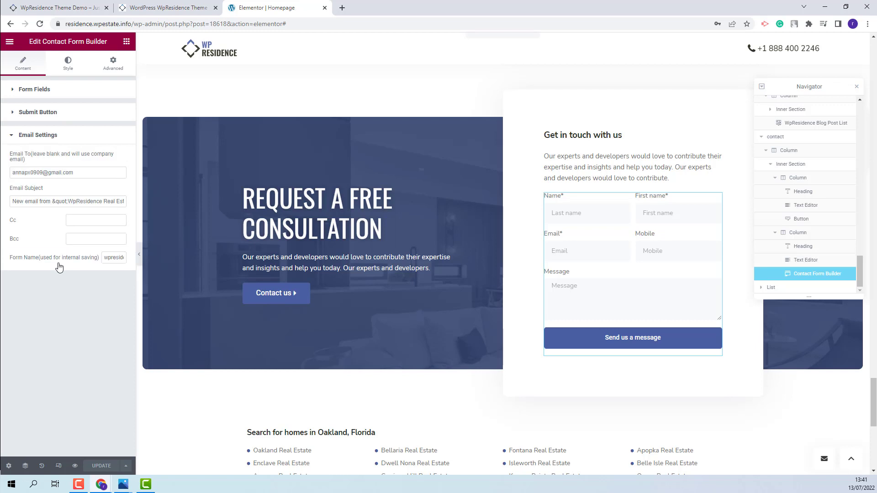
left_click(774, 287)
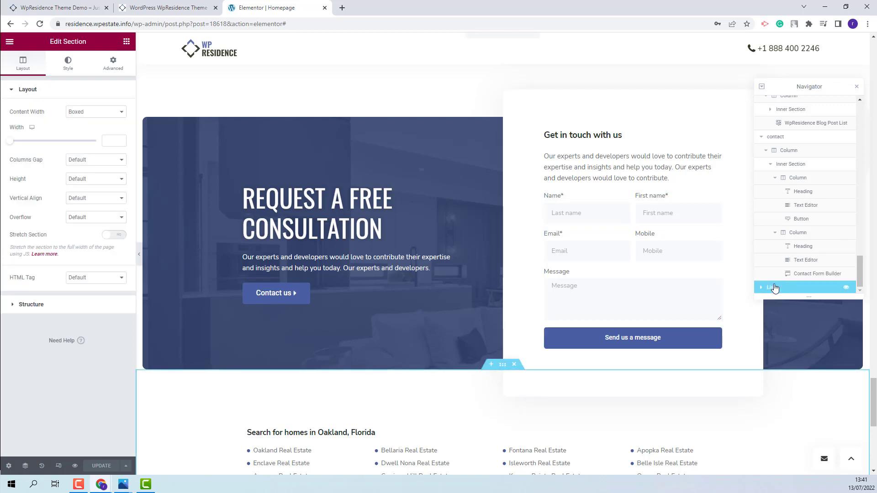
- Select the city Icon List widget and expand its first Oakland Real Estate item linking to /city/oakland/
scroll(738, 402, "down", 4)
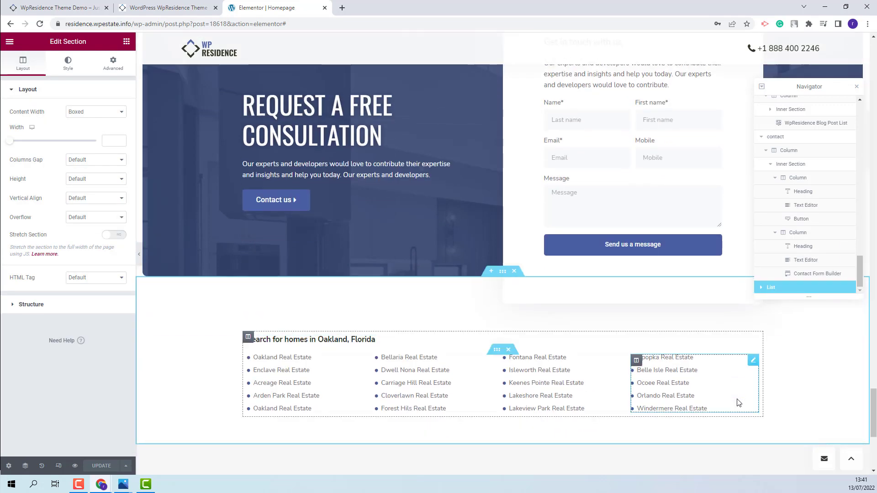
left_click(312, 293)
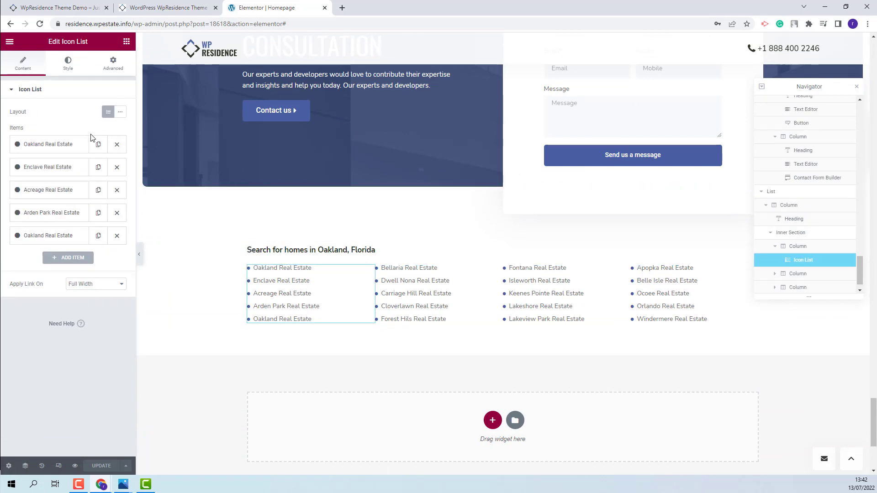
left_click(65, 146)
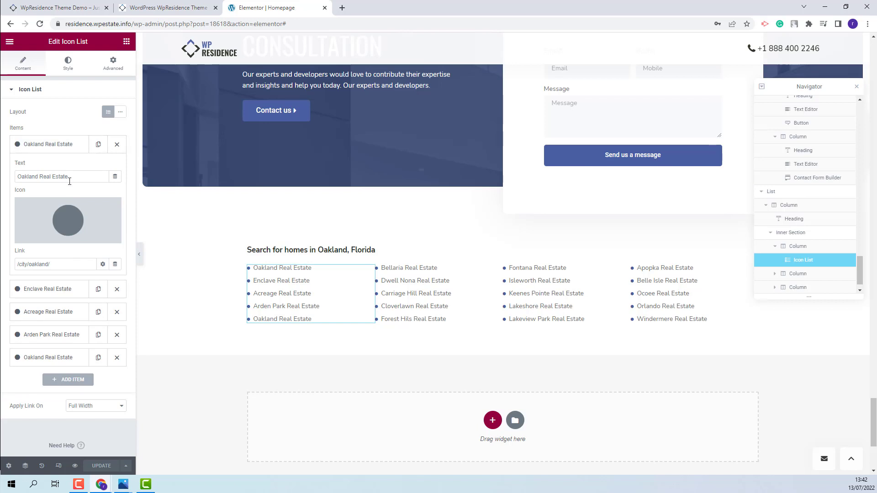
mouse_move(105, 242)
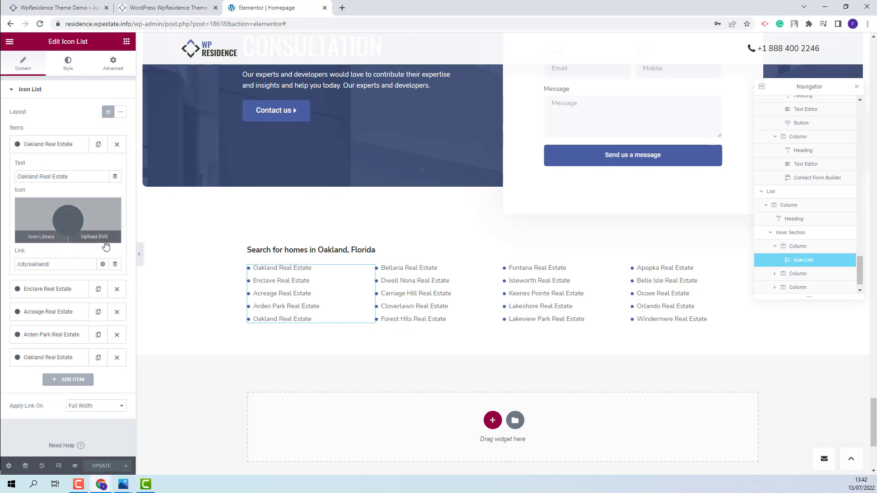